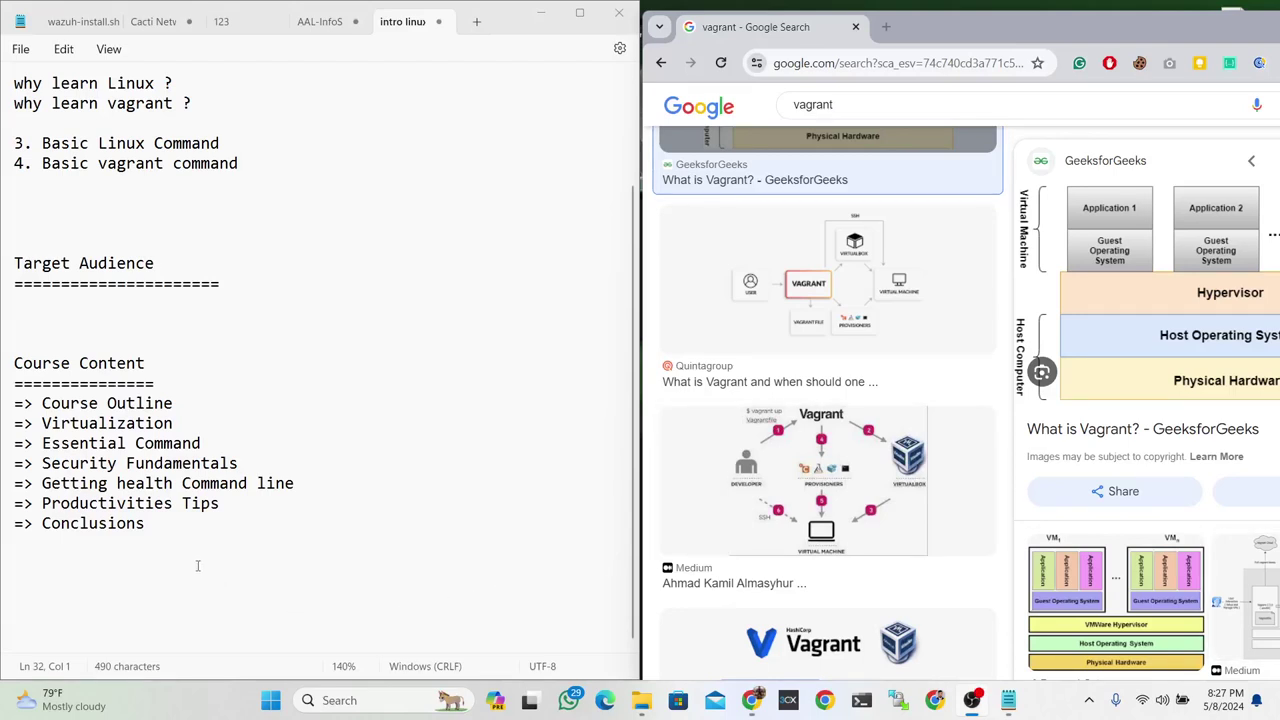
- Add item '1.Introduction (Linux , vagrant )' on a new line below Course Outline
scroll(197, 566, up, 3)
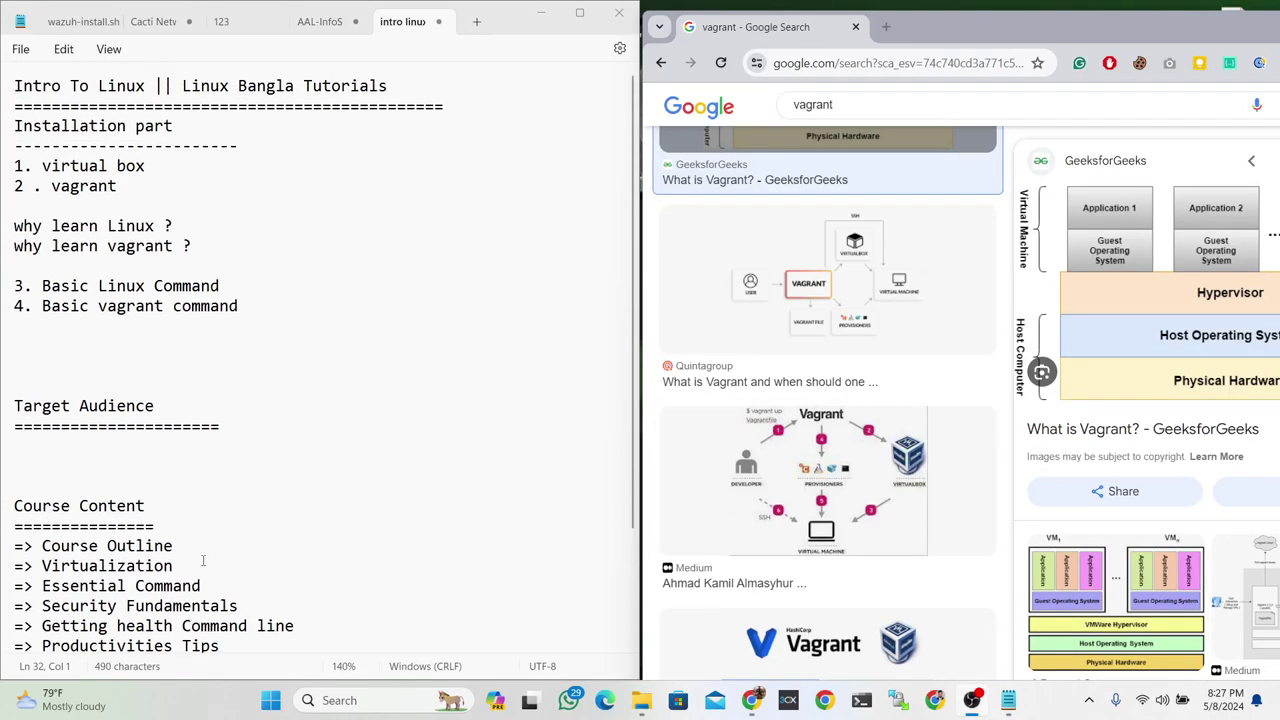
scroll(202, 562, down, 3)
drag(208, 416, 4, 400)
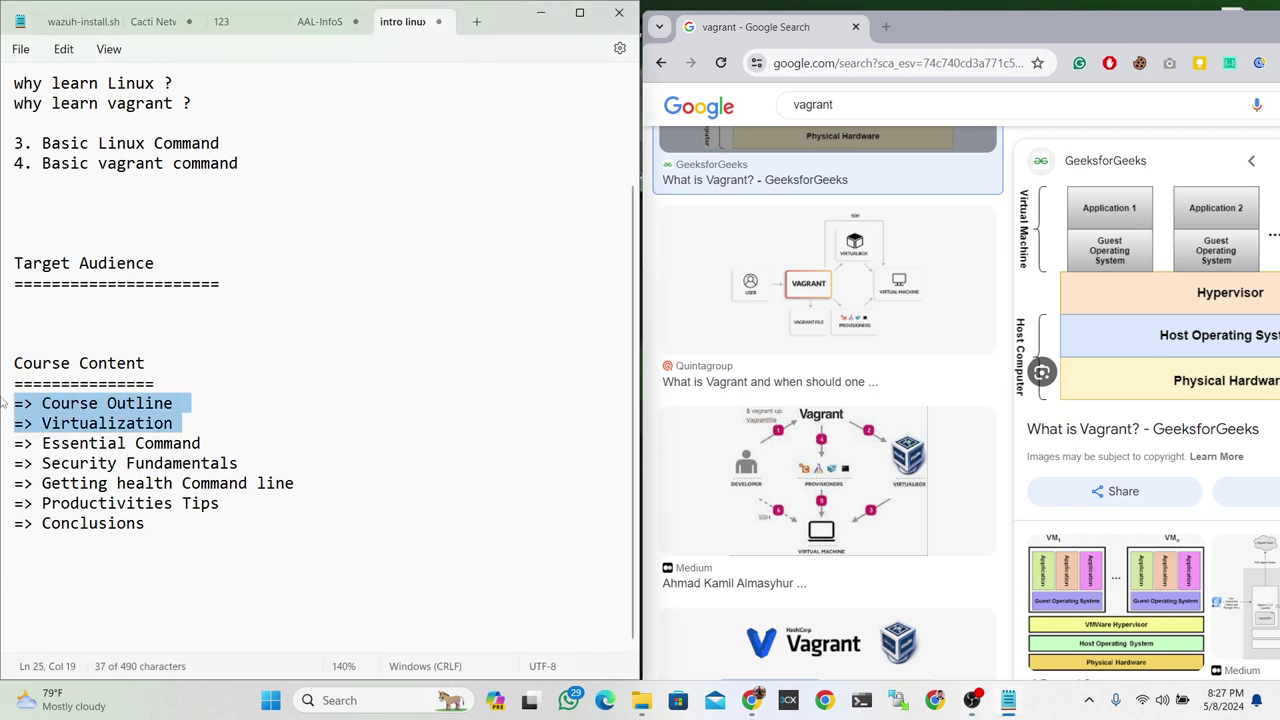
mouse_move(147, 523)
mouse_down()
mouse_move(68, 487)
mouse_move(14, 403)
mouse_up()
click(155, 523)
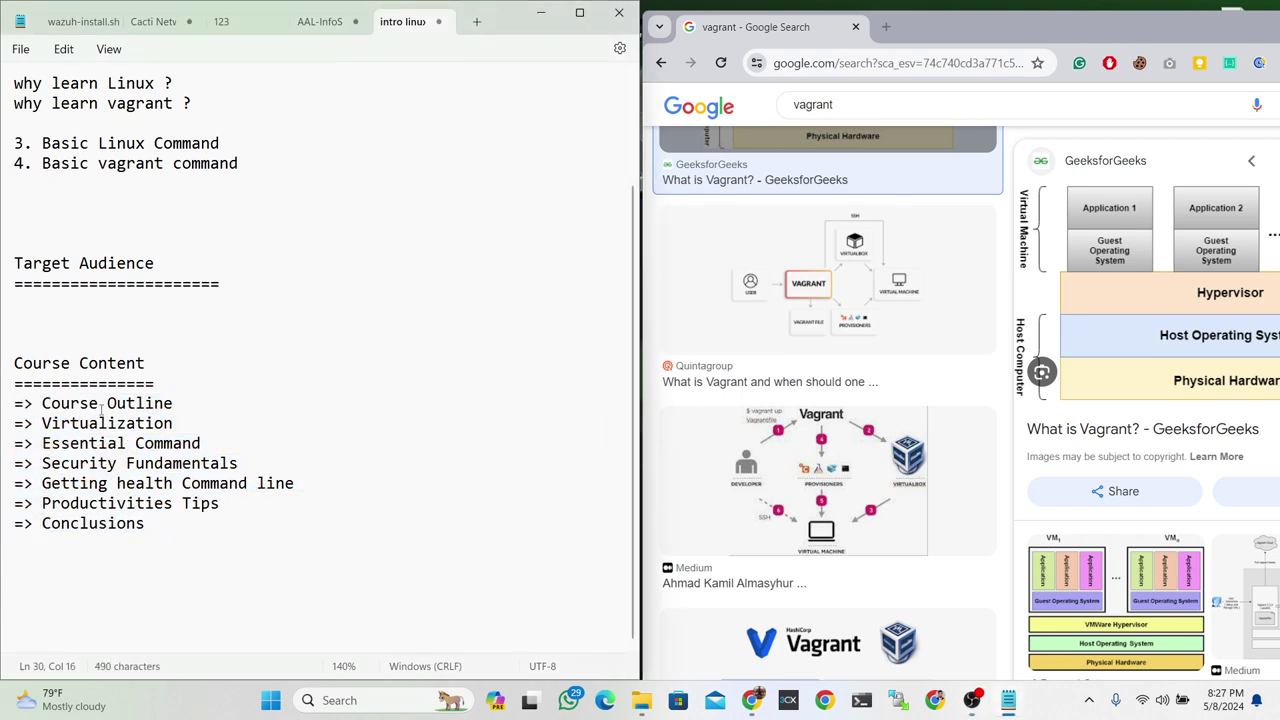
click(181, 403)
key(Return)
key(Return)
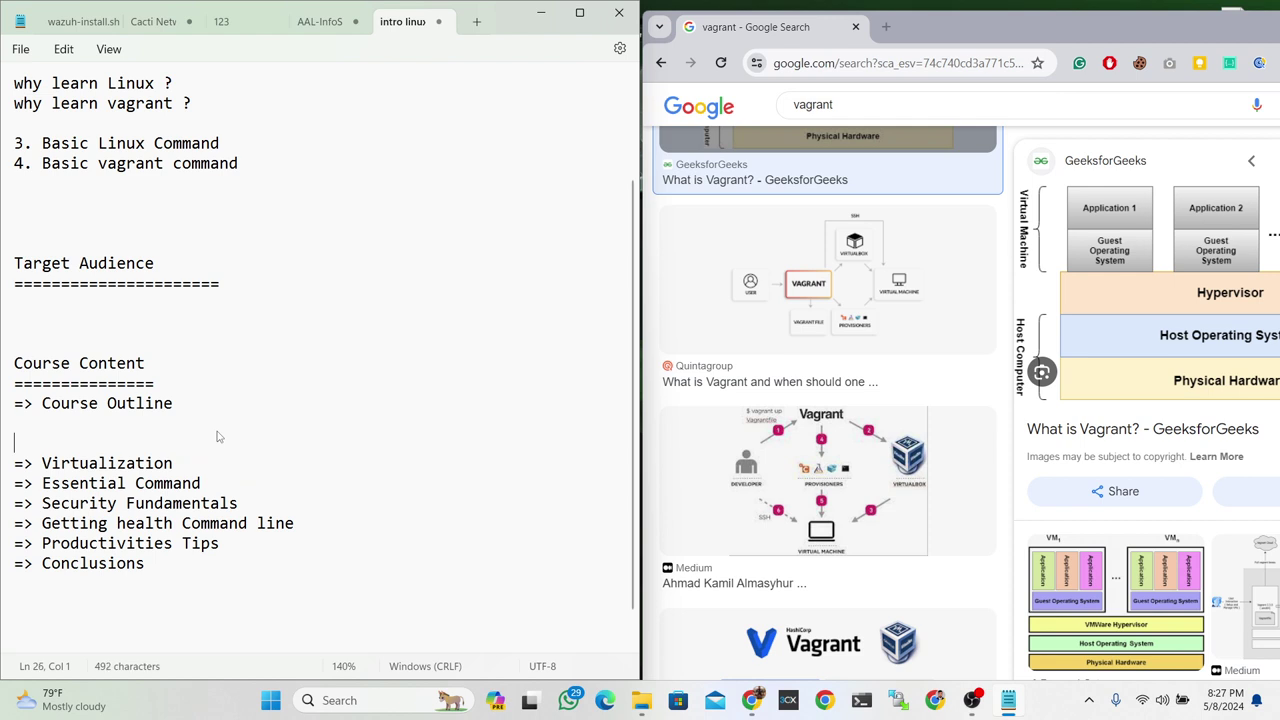
text(1)
text(.)
text(Introdu)
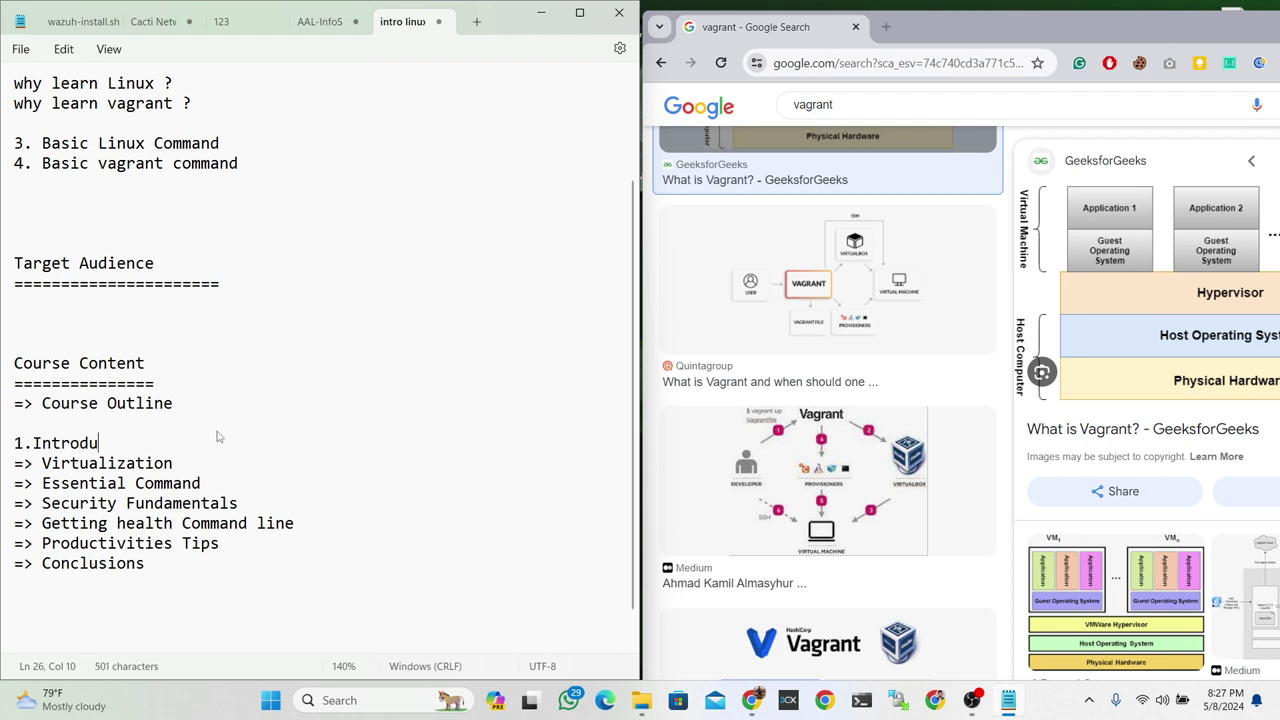
text(ction )
text(()
text(Linux )
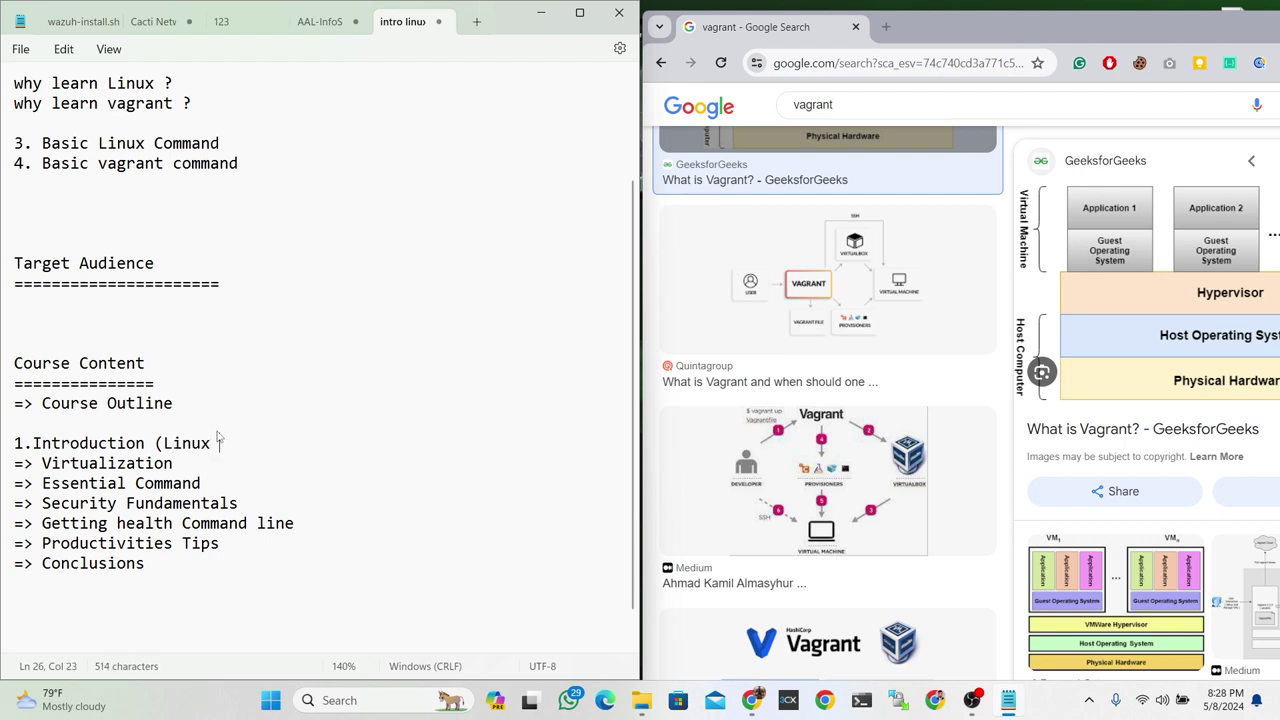
text(, va)
text(grant )
text())
key(Return)
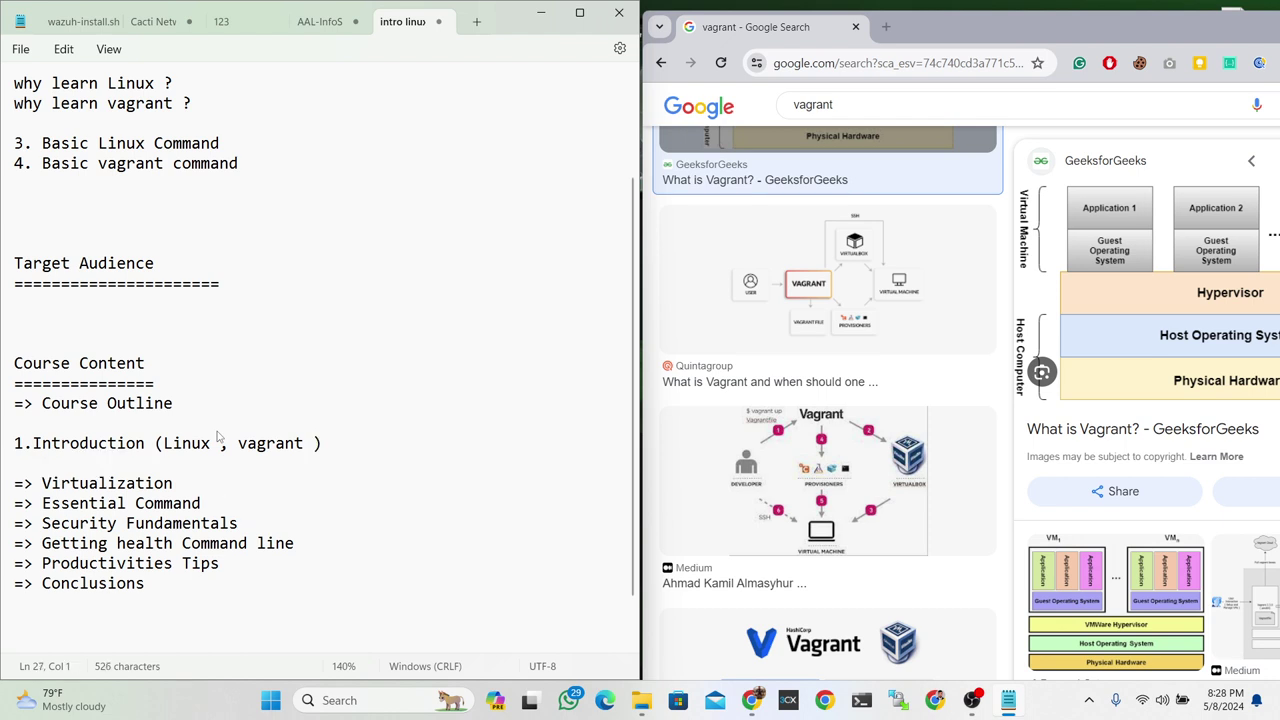
- Add item '2.what is virtualbox ?' and start item '3.'
text(2)
text(vi)
key(BackSpace)
key(BackSpace)
text(wha)
text(t is vi)
text(rtua)
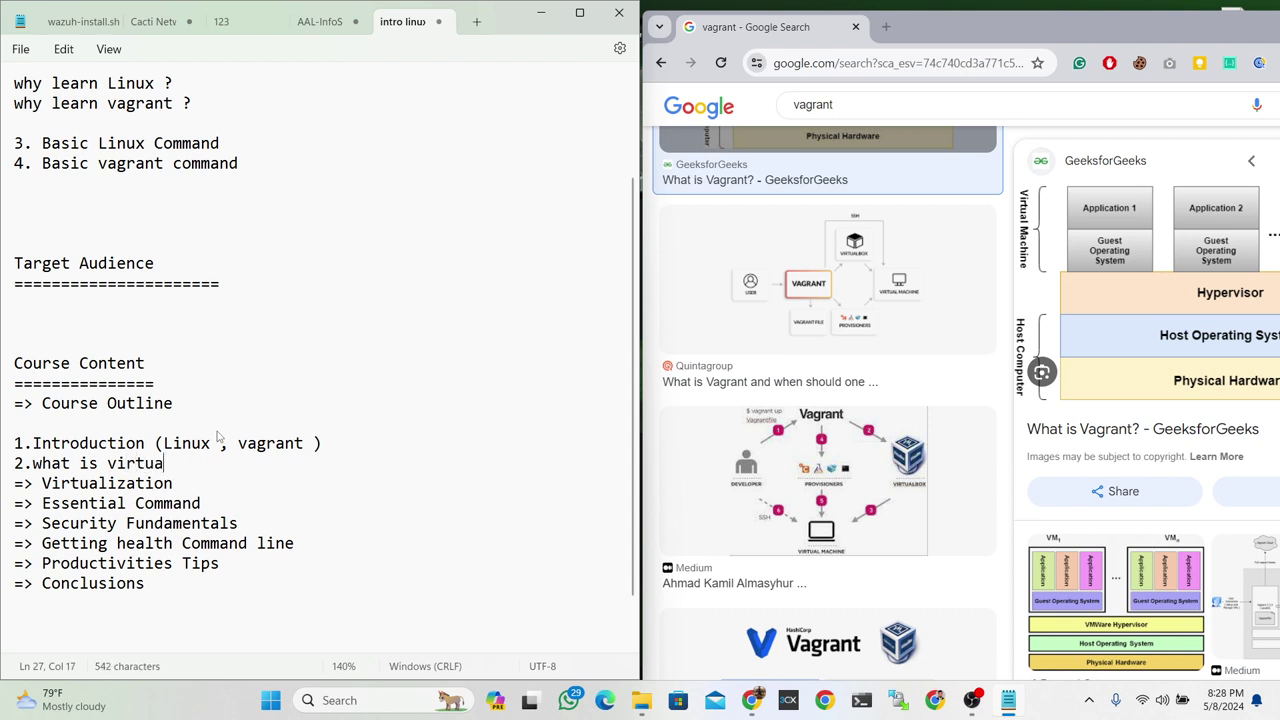
text(lbox )
text(?)
key(Return)
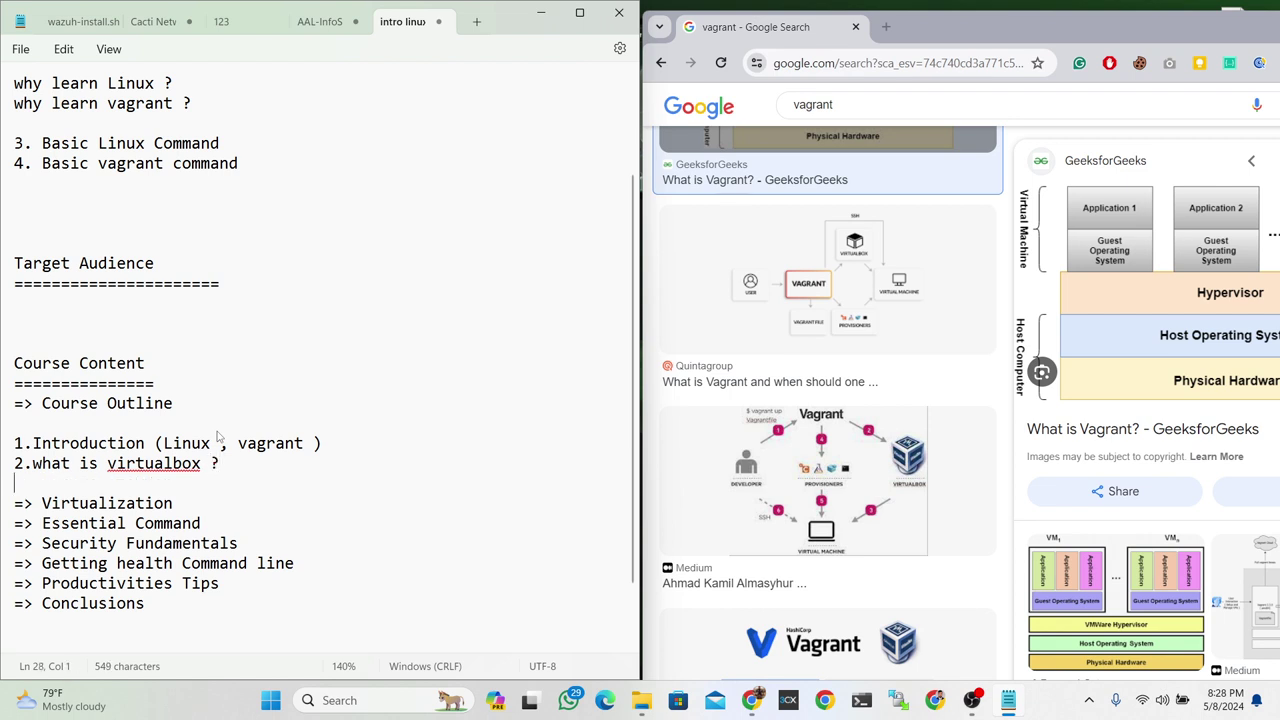
text(3.)
- Restore the numbered lines after accidentally overwriting them with 'V'
key(shift+Up)
key(shift+Up)
key(shift+Home)
text(V)
key(BackSpace)
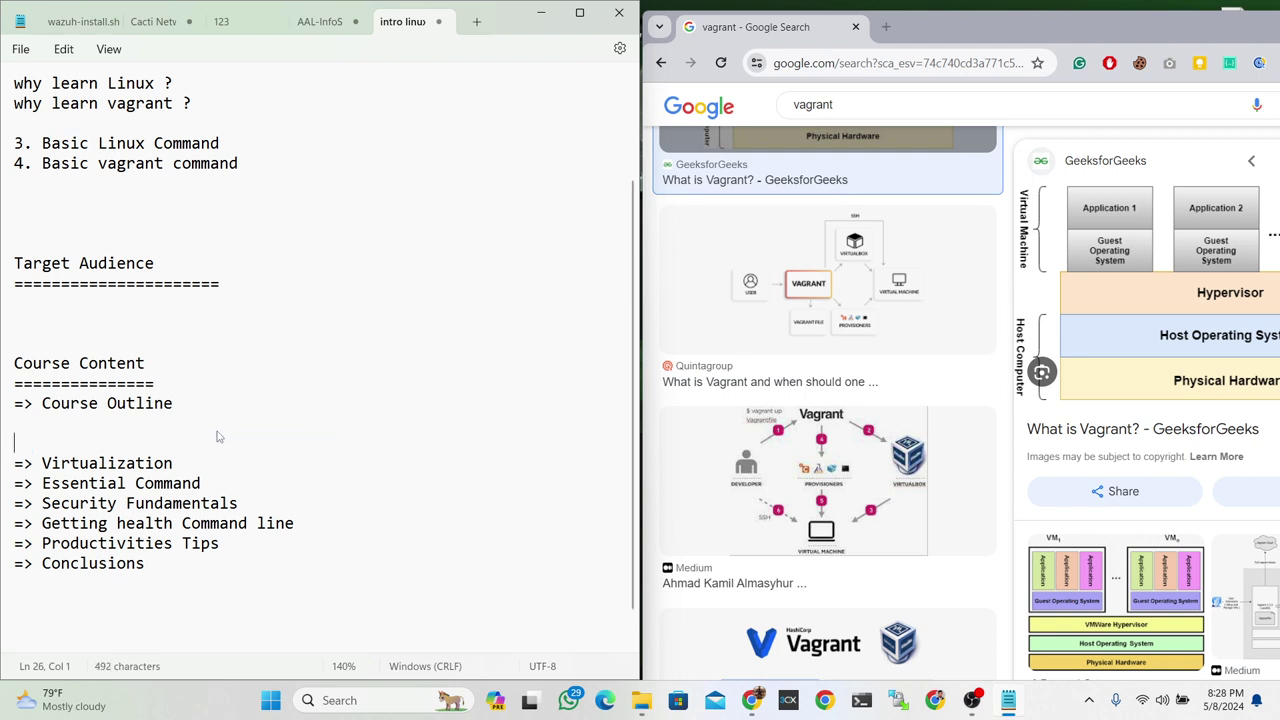
key(ctrl+z)
key(ctrl+z)
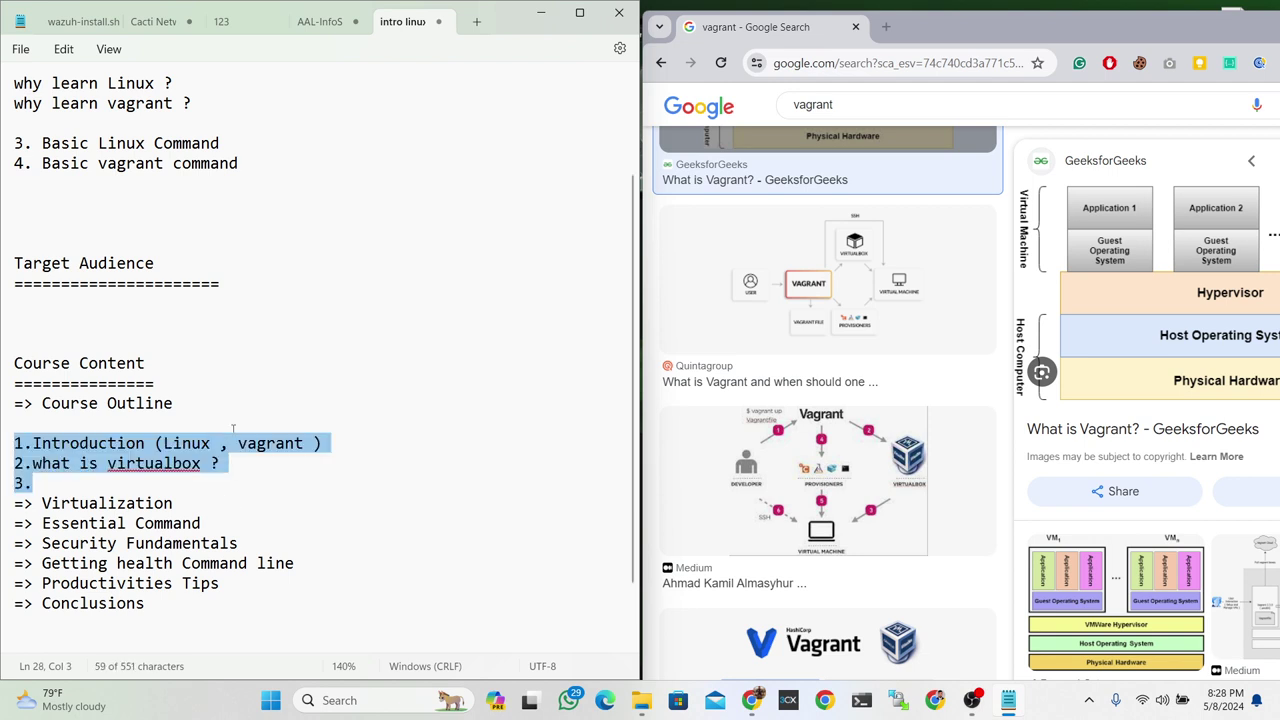
- Complete item three so it reads '3. what is VM ?'
click(95, 483)
text(wh)
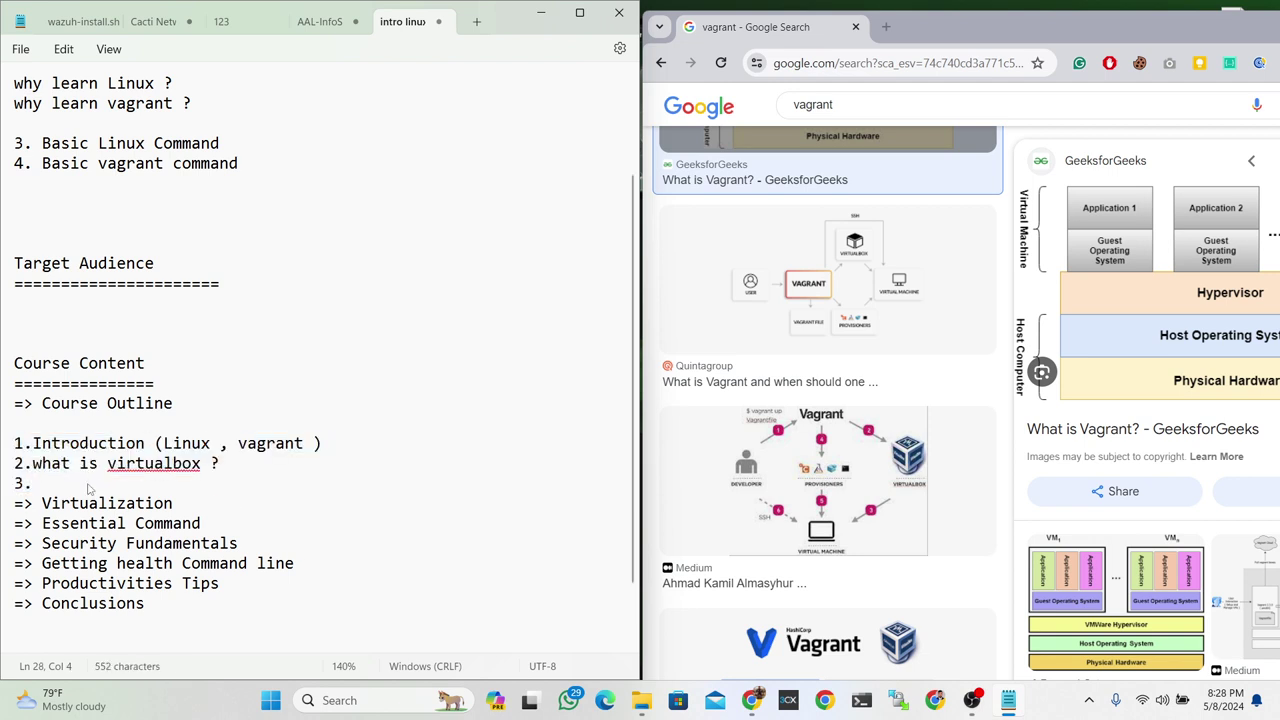
text(at i)
text(s )
text(VM )
text(?)
drag(162, 484, 14, 442)
click(165, 486)
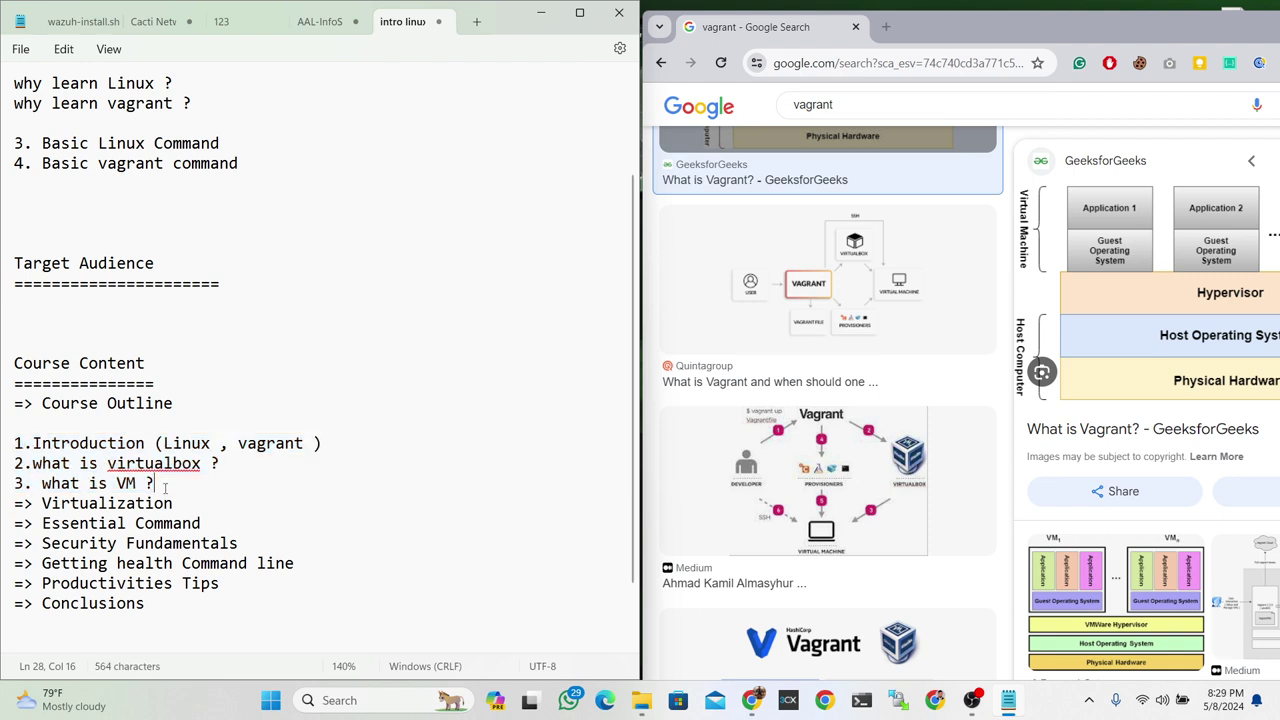
drag(172, 494, 32, 404)
click(40, 422)
- Add a 'Course Overview' line directly below '=> Course Outline'
double_click(32, 443)
click(189, 411)
double_click(189, 412)
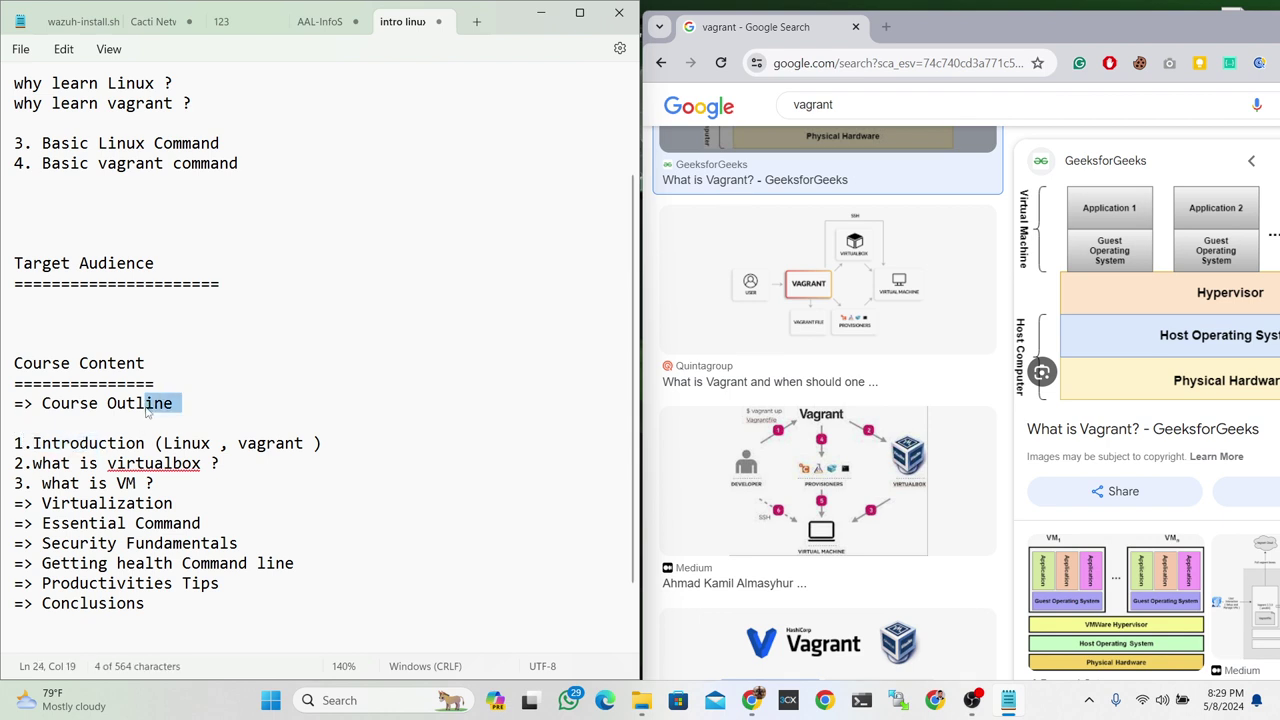
click(189, 412)
key(Return)
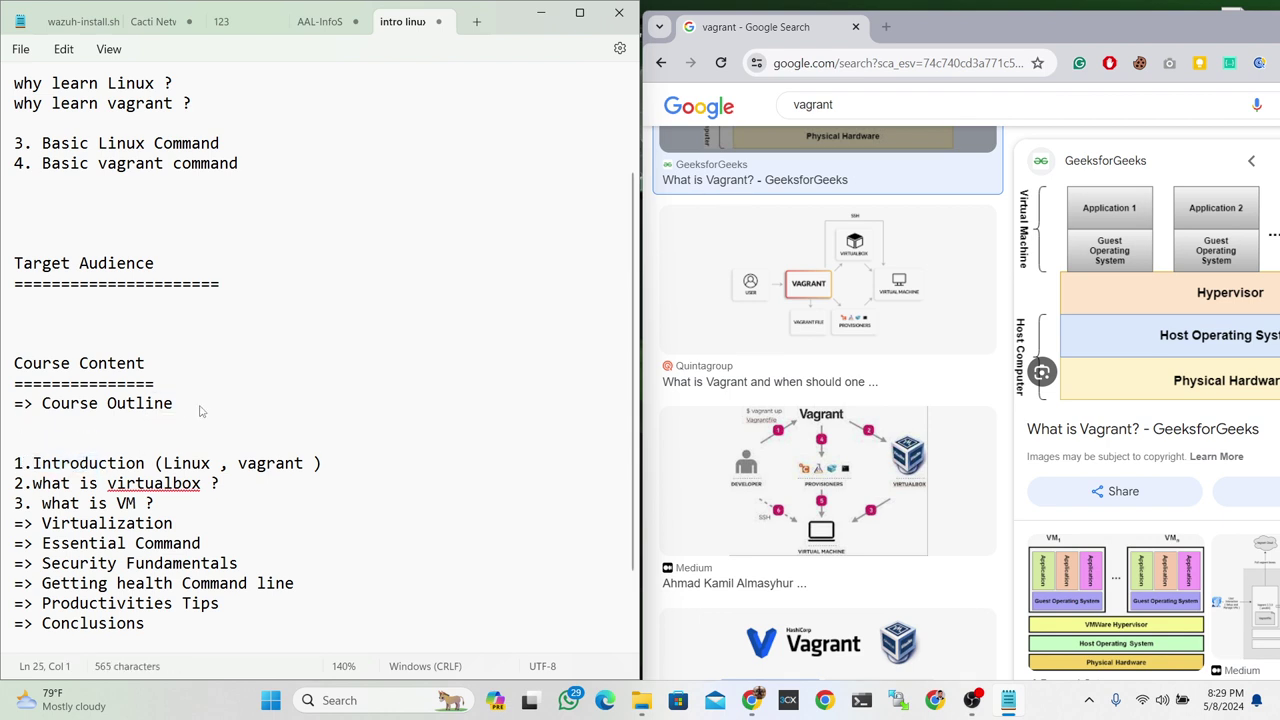
text(Course )
text(Over)
text(view)
- Append 'es' to the heading and remove the blank line below it
key(BackSpace)
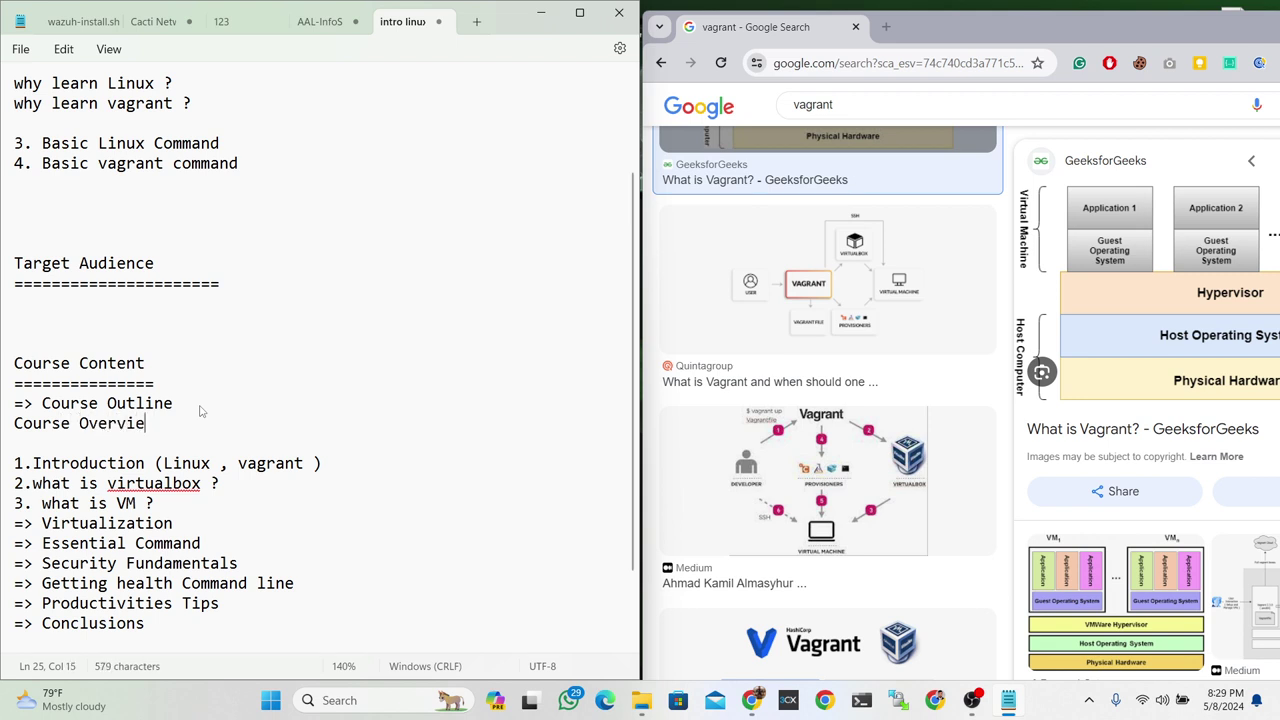
text(es)
click(78, 448)
key(BackSpace)
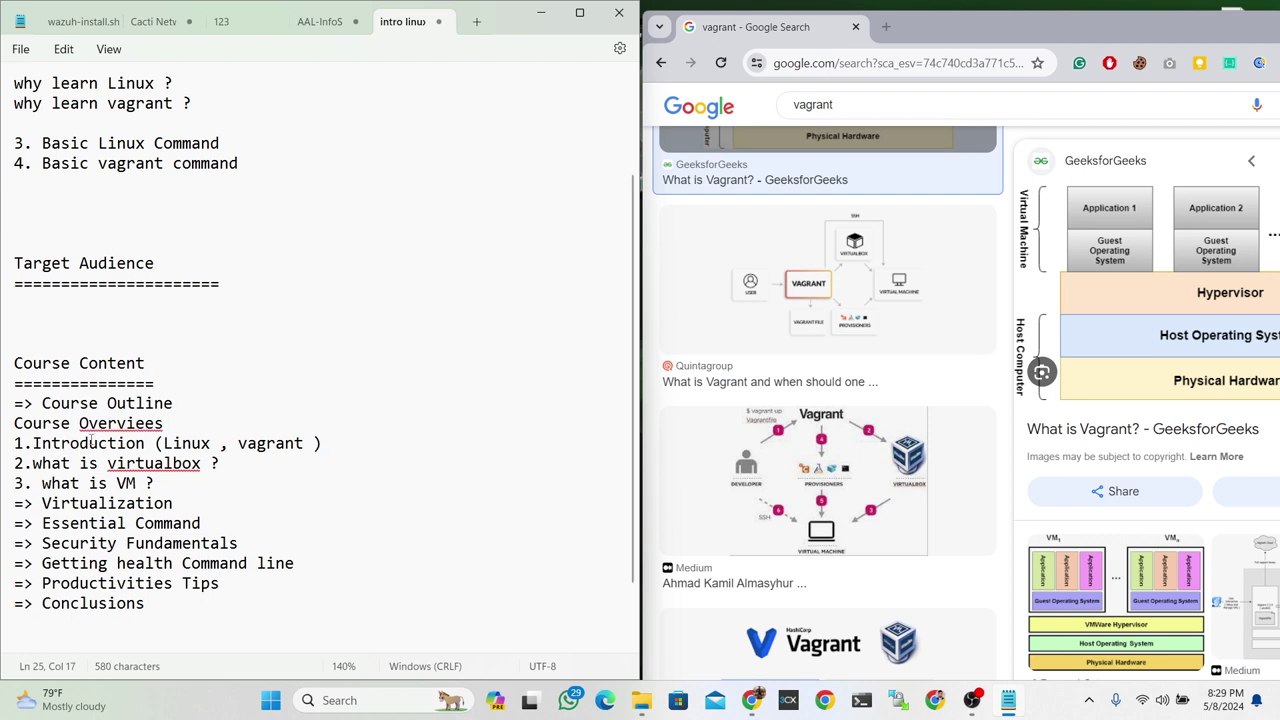
- Check spelling suggestions and delete the extra 'e' from 'Overviees'
right_click(95, 440)
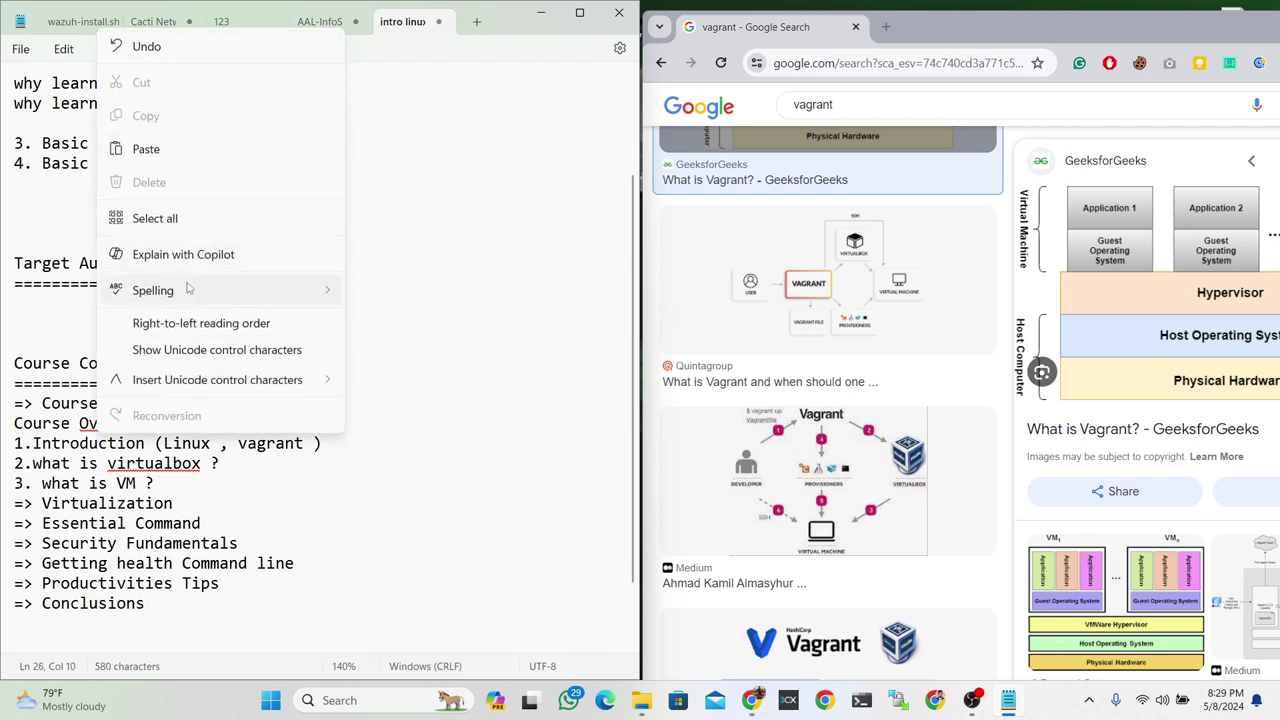
click(423, 361)
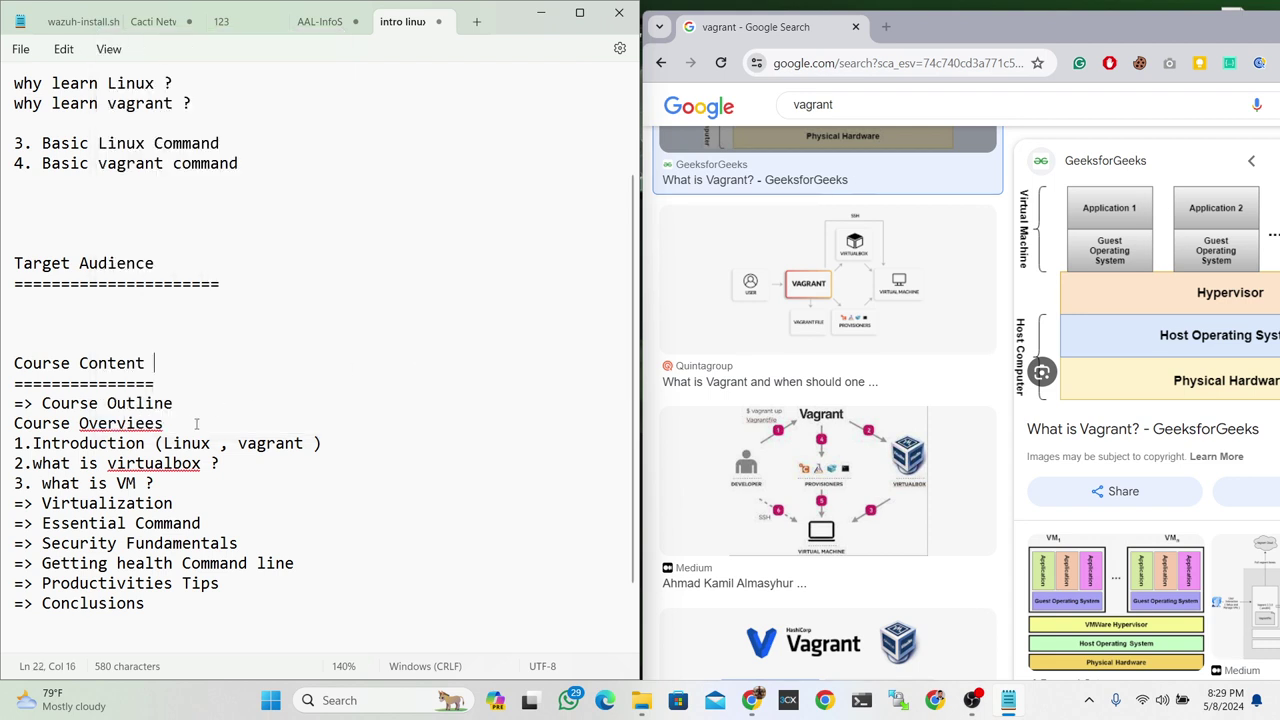
click(146, 423)
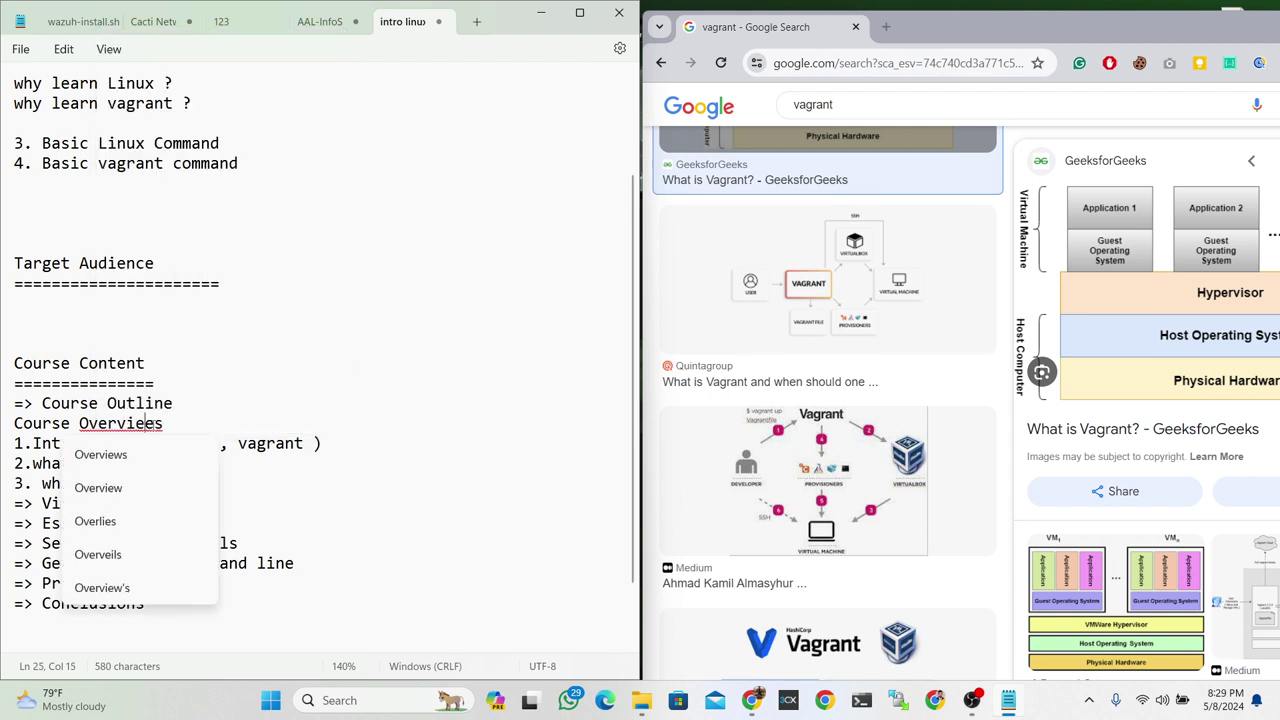
key(Escape)
key(BackSpace)
click(62, 423)
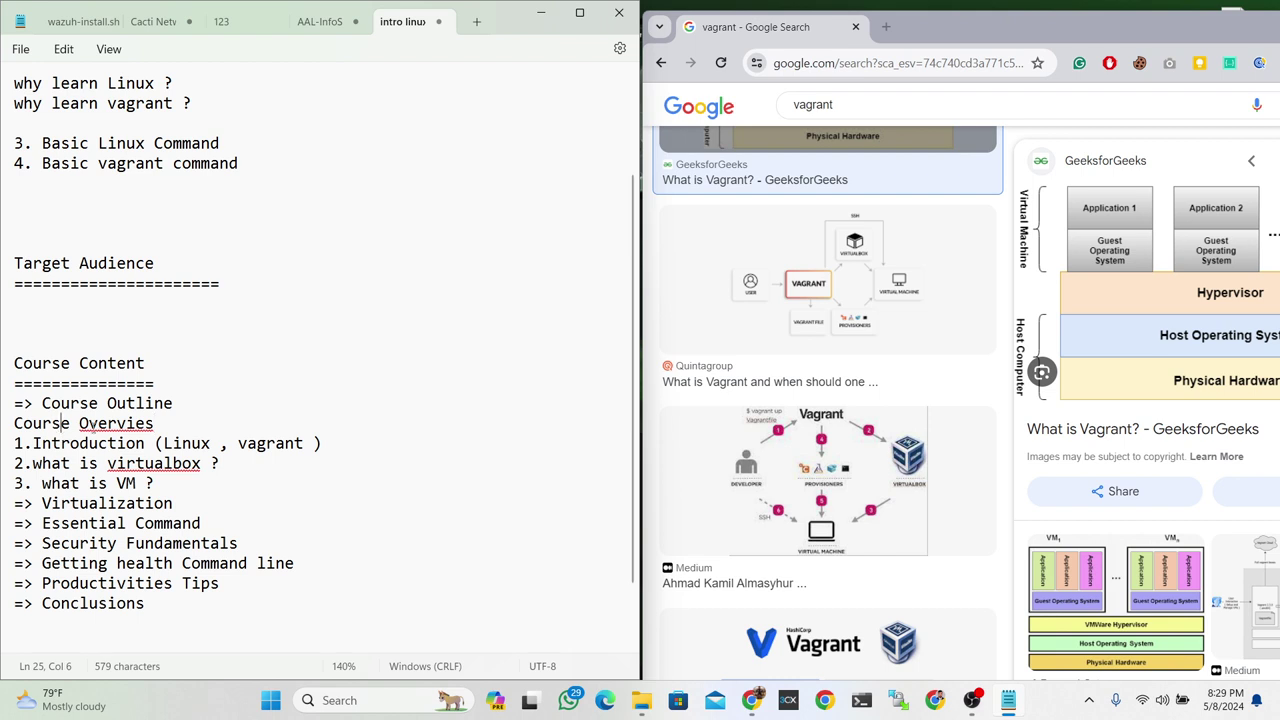
- Insert the missing 'w' and accept the spelling fix 'Course Overviews'
click(88, 423)
click(134, 423)
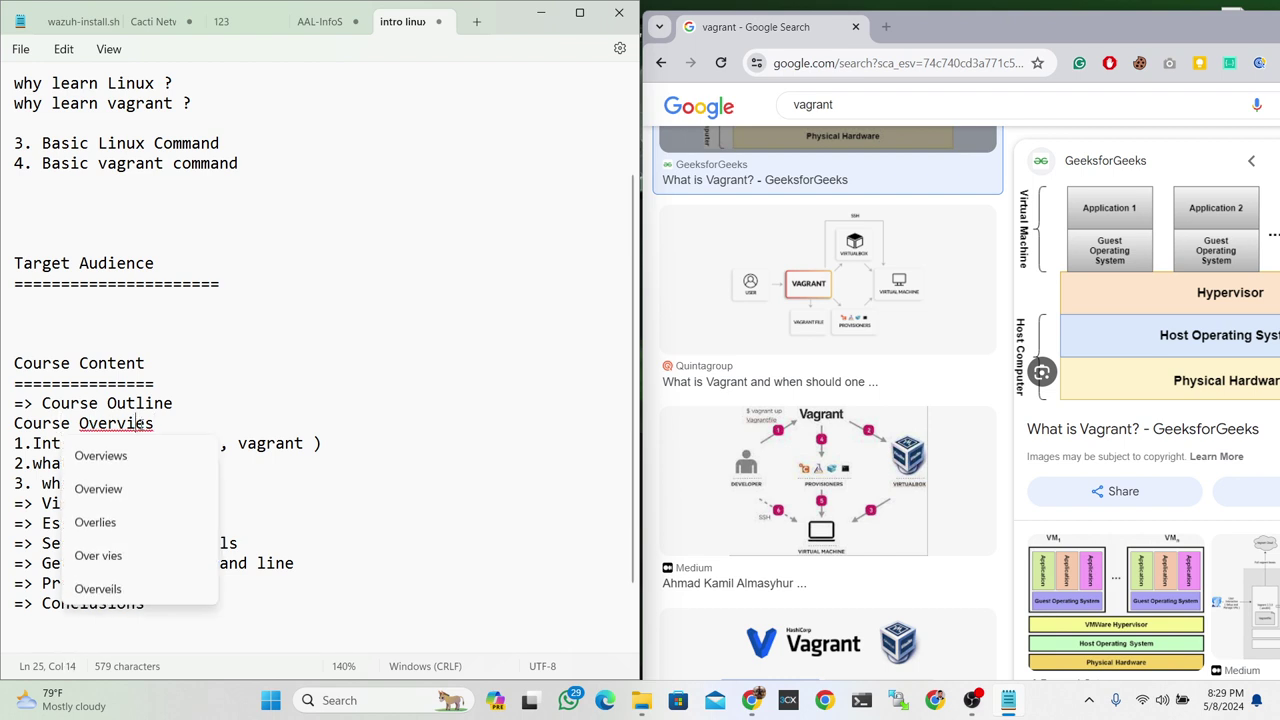
text(w)
click(163, 423)
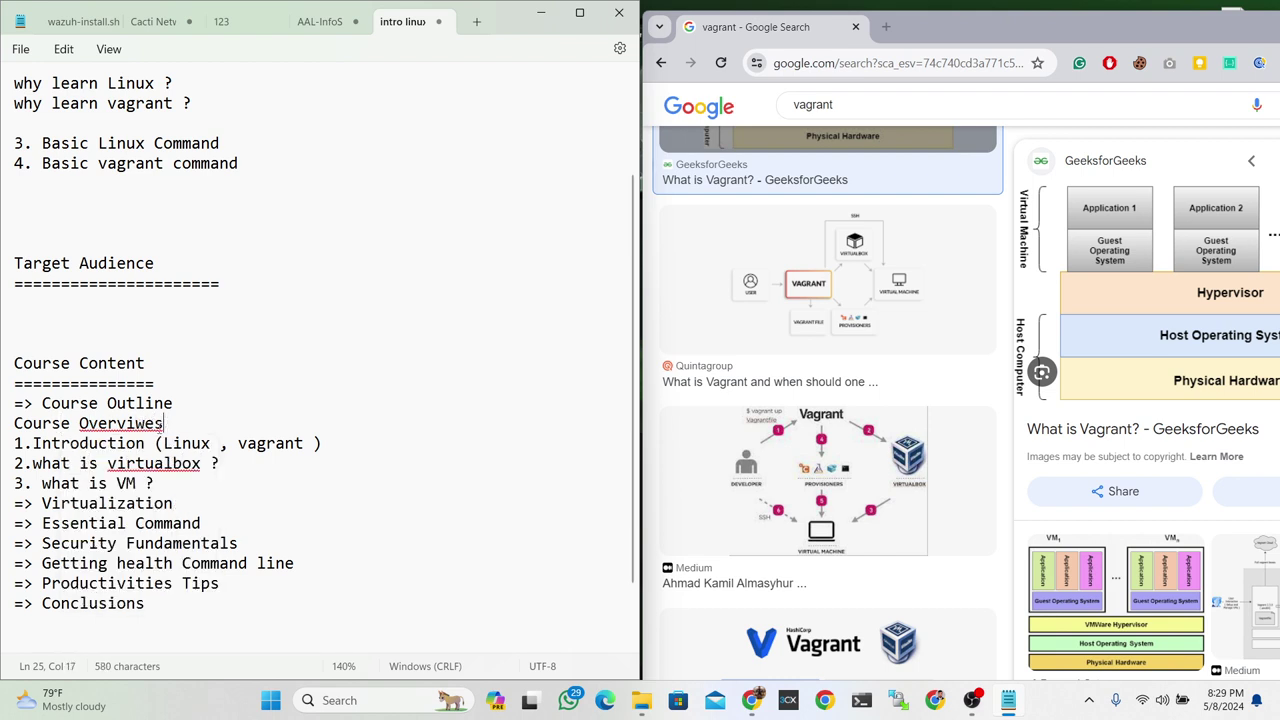
right_click(138, 423)
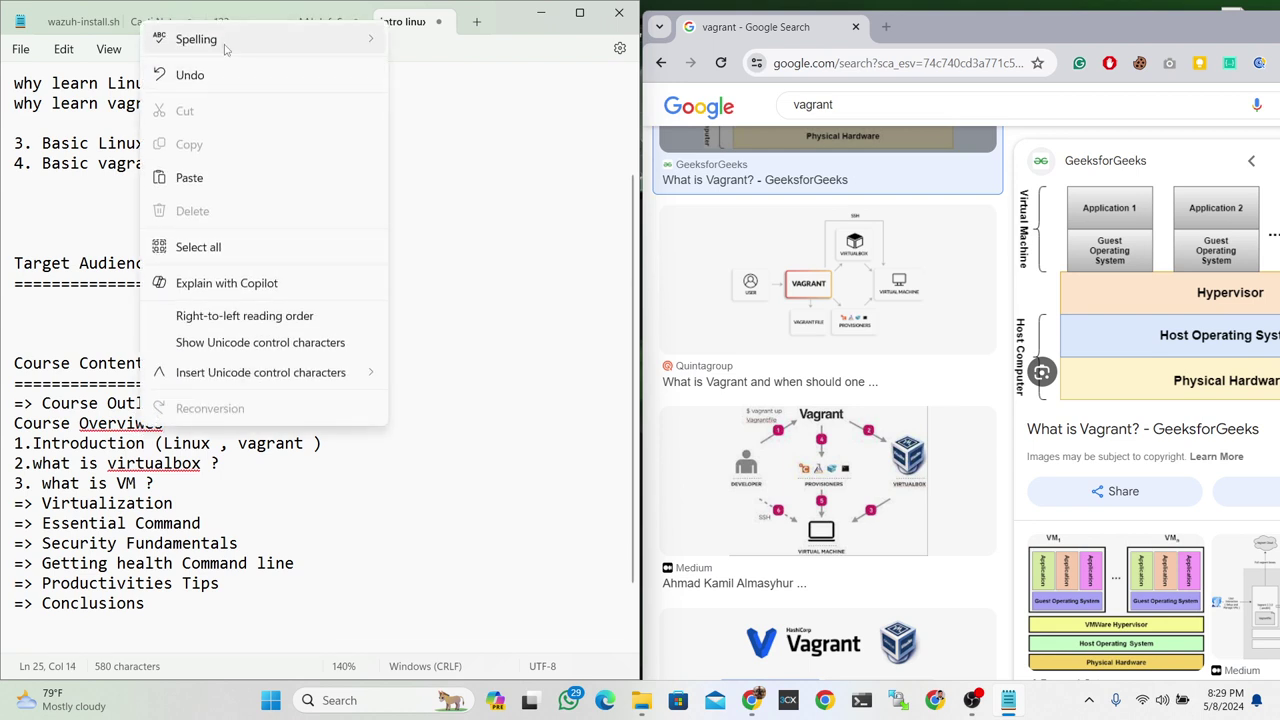
mouse_move(226, 50)
click(424, 41)
- Correct 'virtualbox' in item two to 'VirtualBox' using the spelling suggestion
click(200, 404)
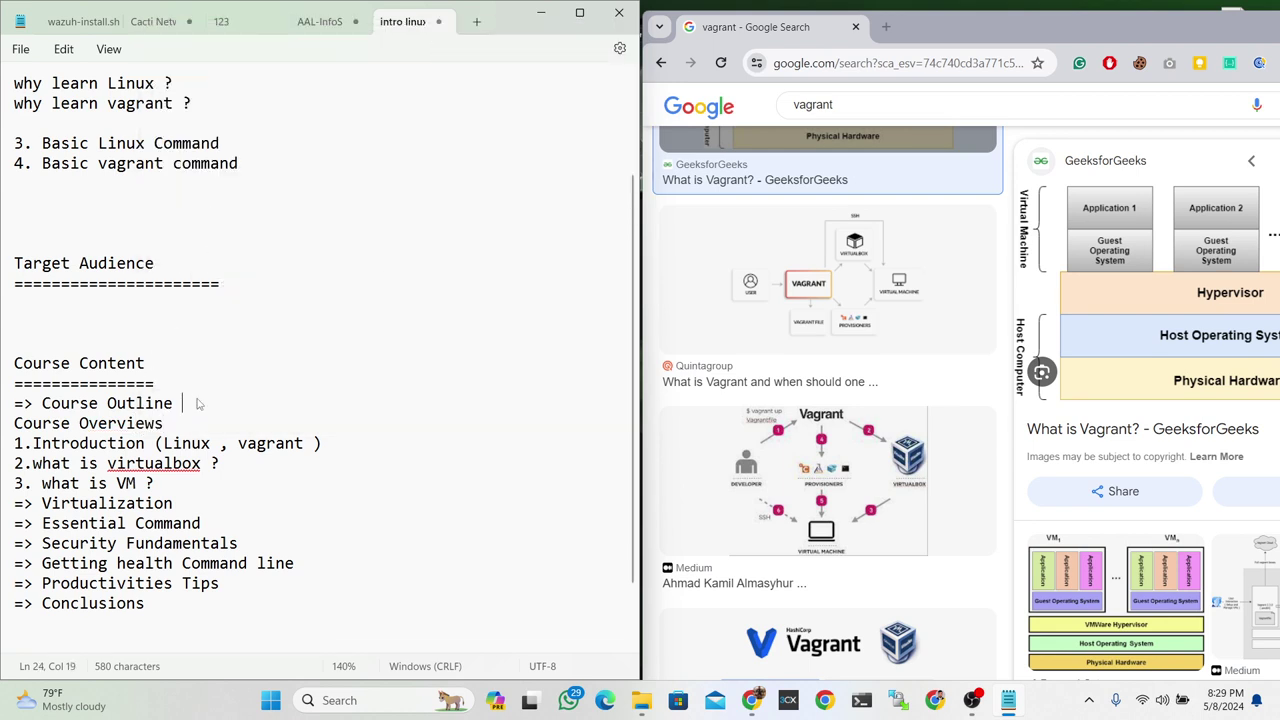
right_click(168, 462)
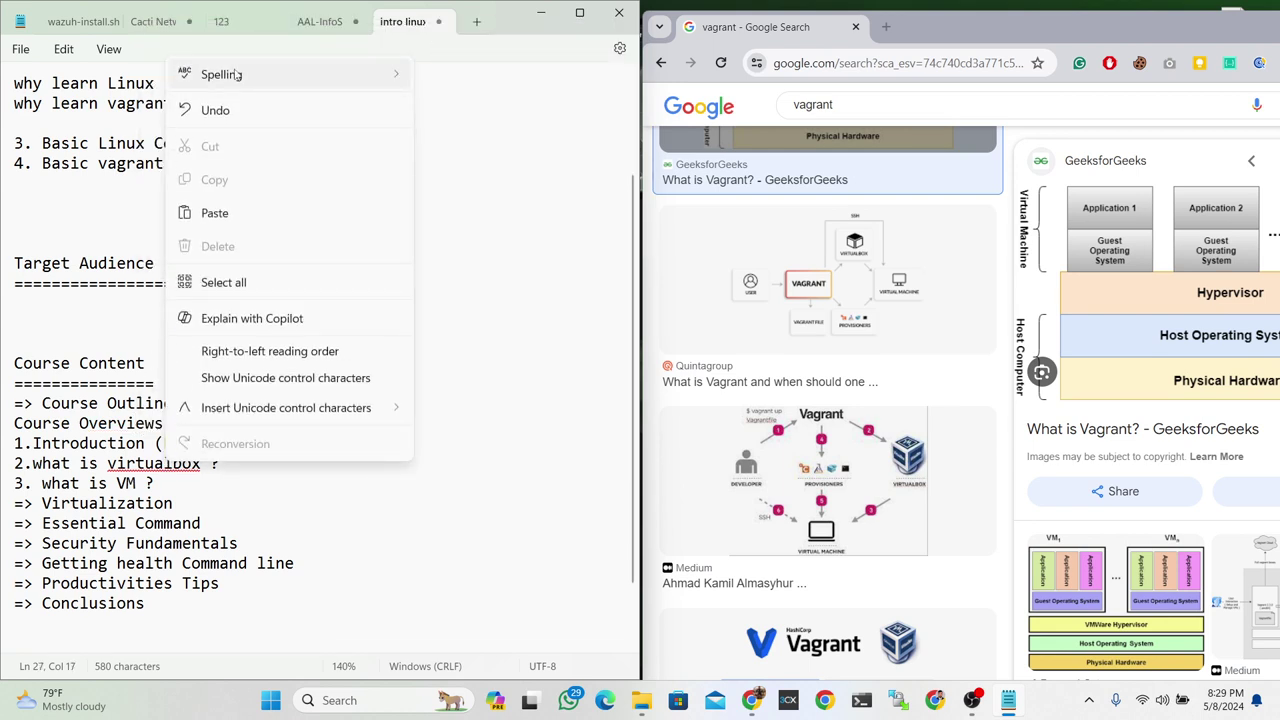
mouse_move(330, 80)
click(450, 78)
click(219, 528)
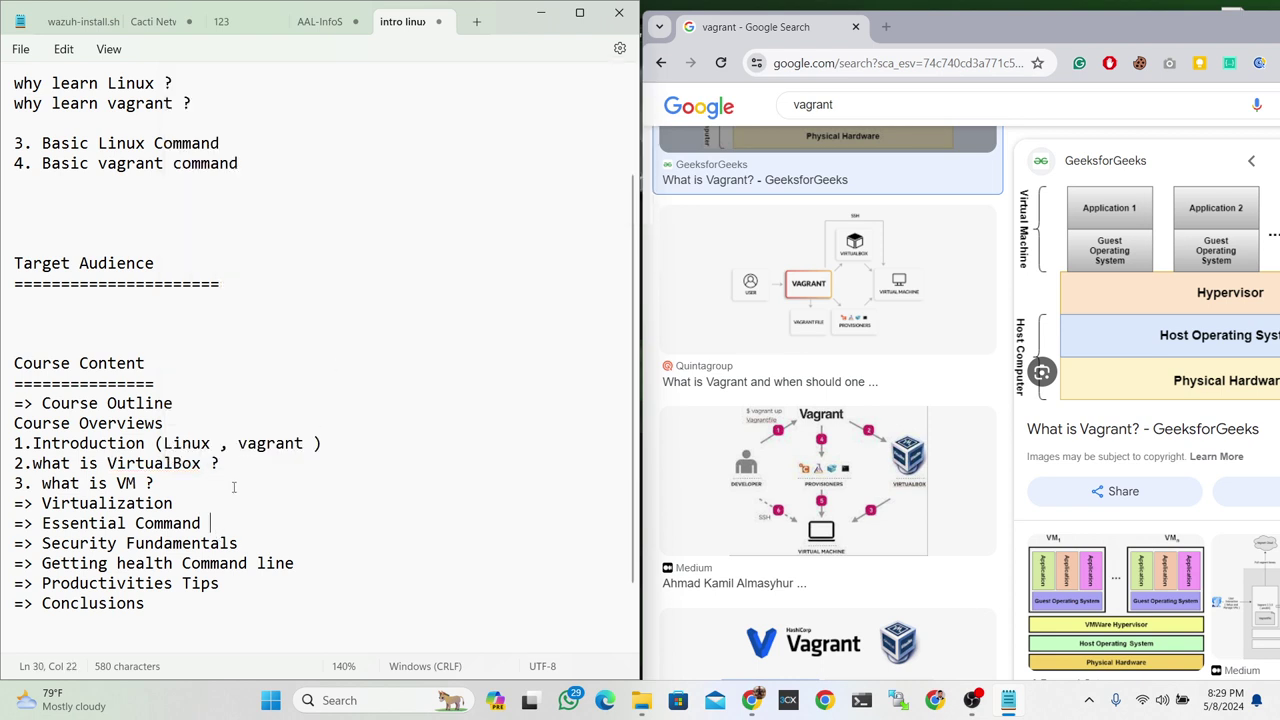
- Insert blank lines after '3. what is VM ?' and below '=> Virtualization'
drag(165, 423, 14, 423)
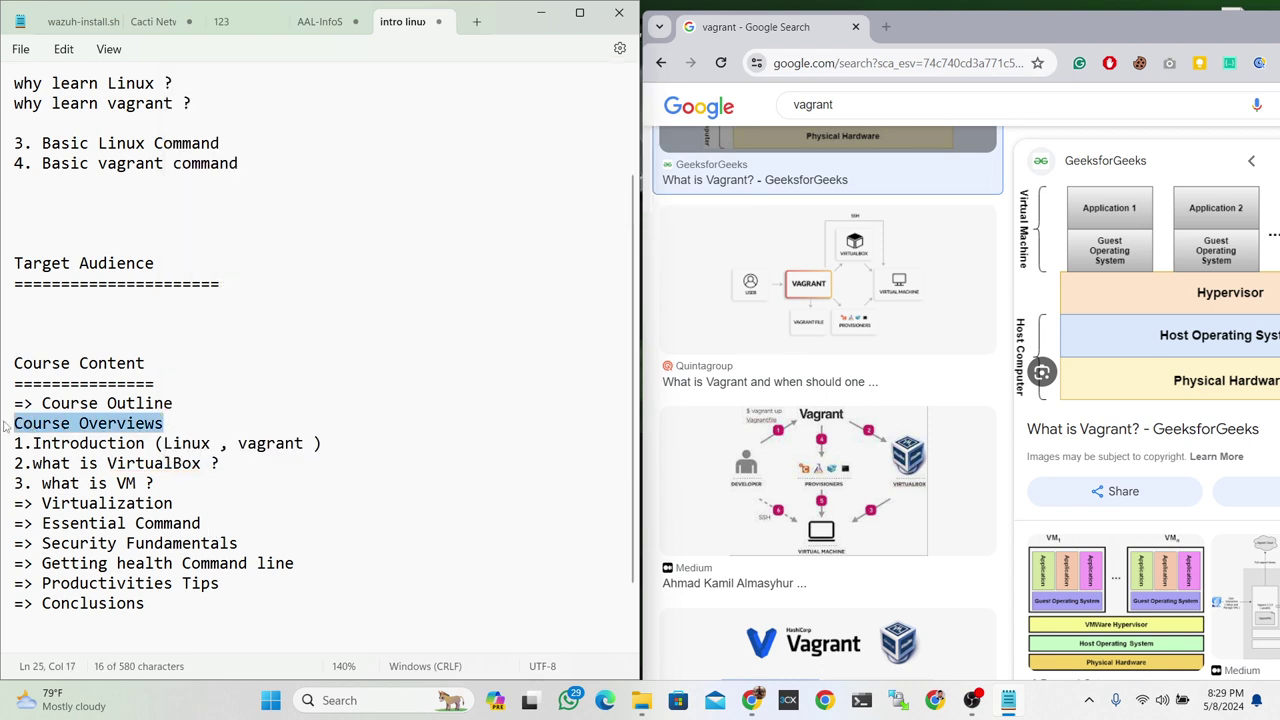
click(117, 463)
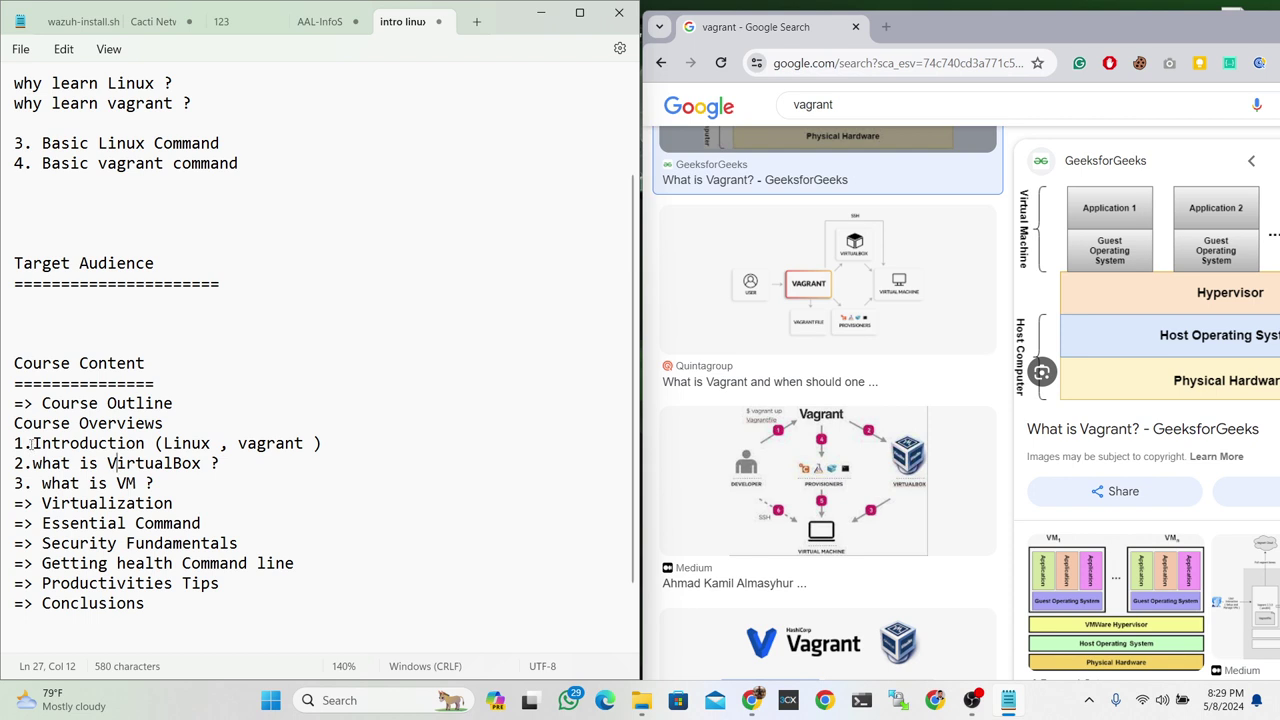
drag(32, 443, 323, 449)
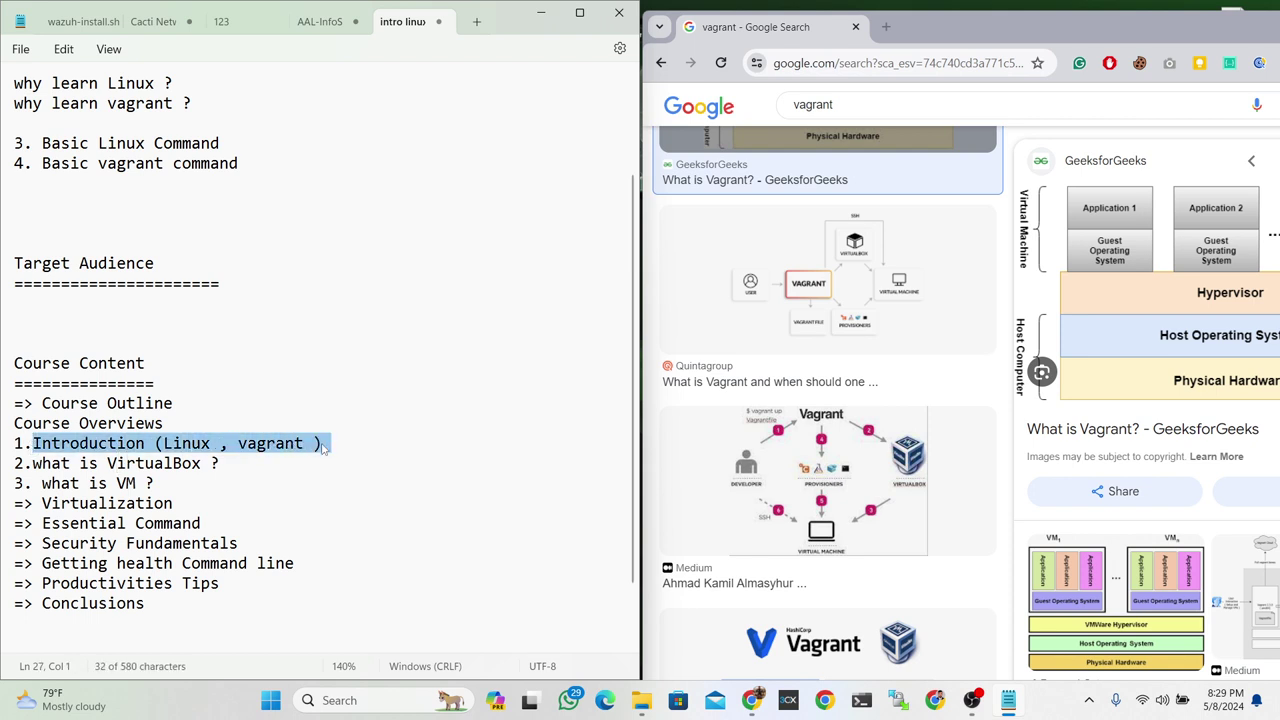
drag(32, 463, 220, 465)
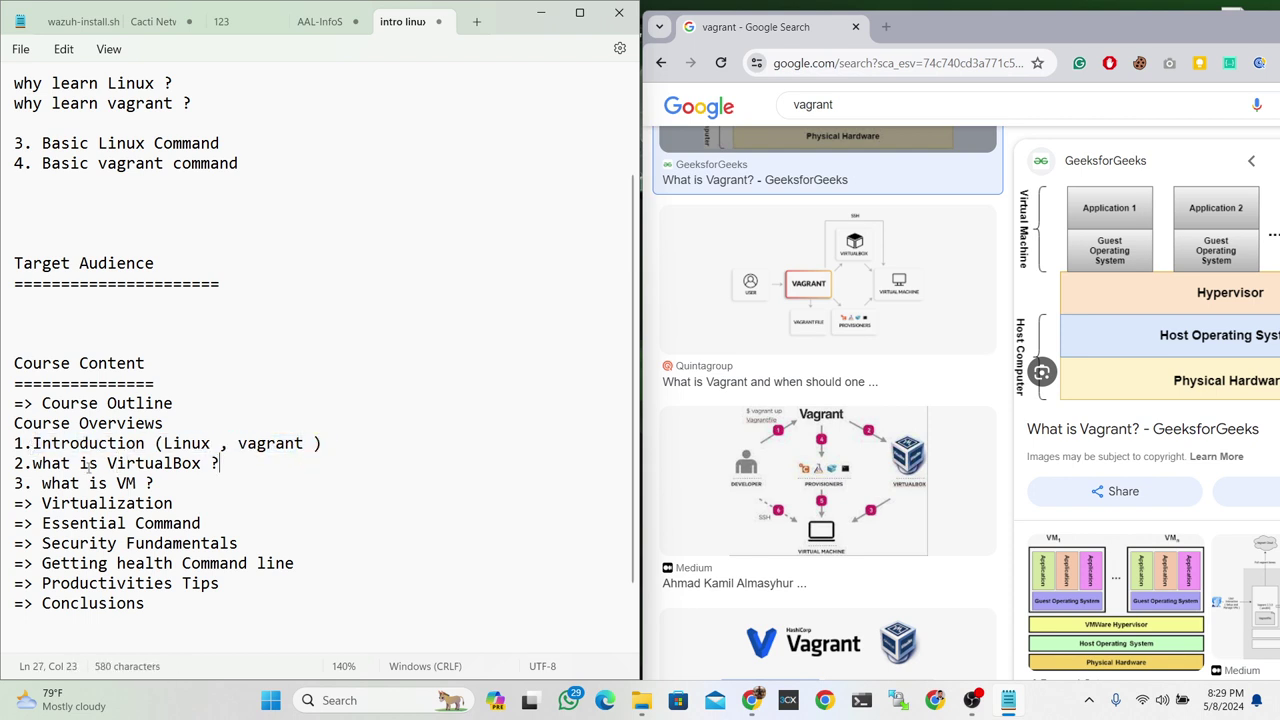
click(294, 477)
key(Return)
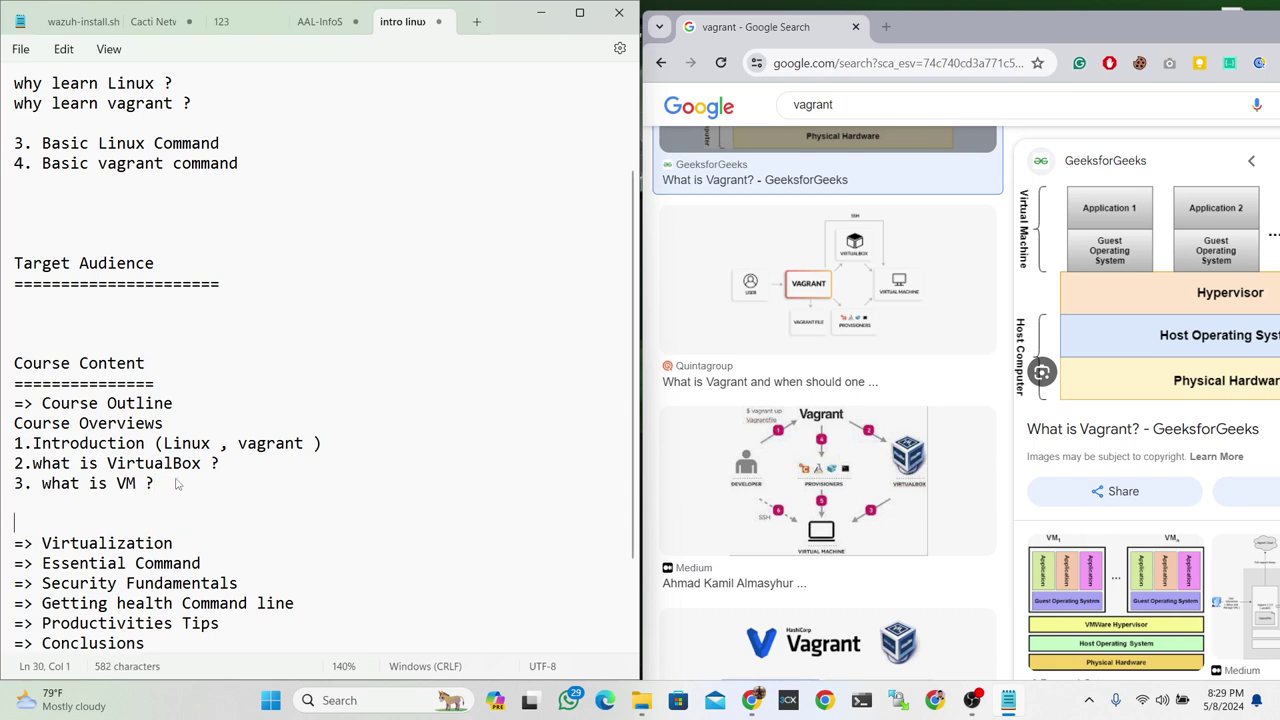
key(Return)
key(Return)
scroll(170, 480, down, 2)
click(178, 449)
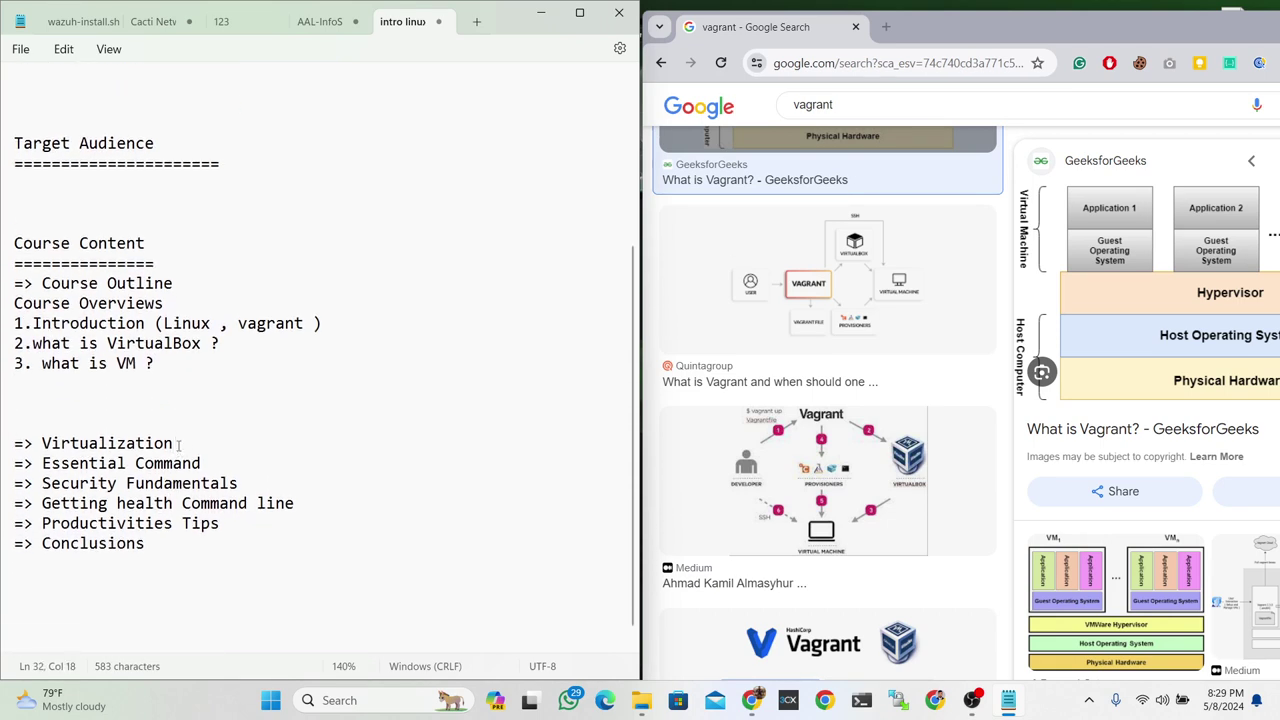
key(Return)
- List 'What is Virtulization' and 'Types' on separate lines under Virtualization
text(Ty)
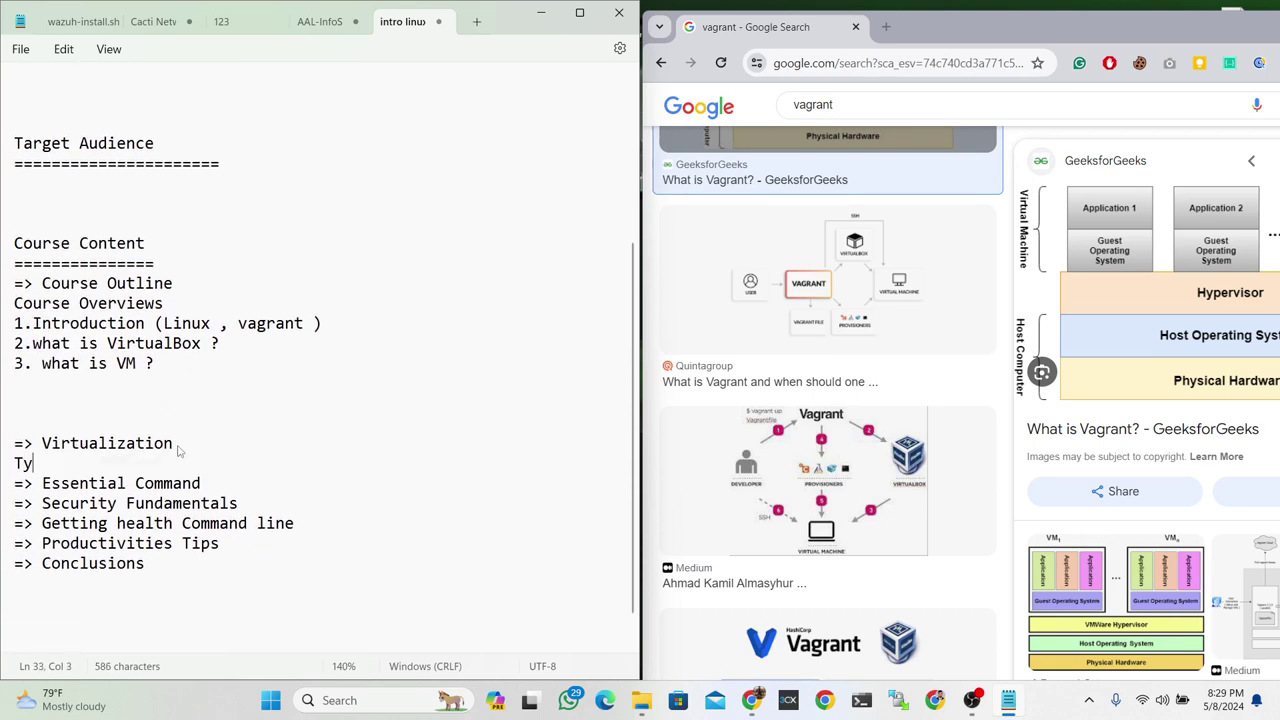
key(BackSpace)
key(BackSpace)
text(What is )
text(Vir)
text(tuli)
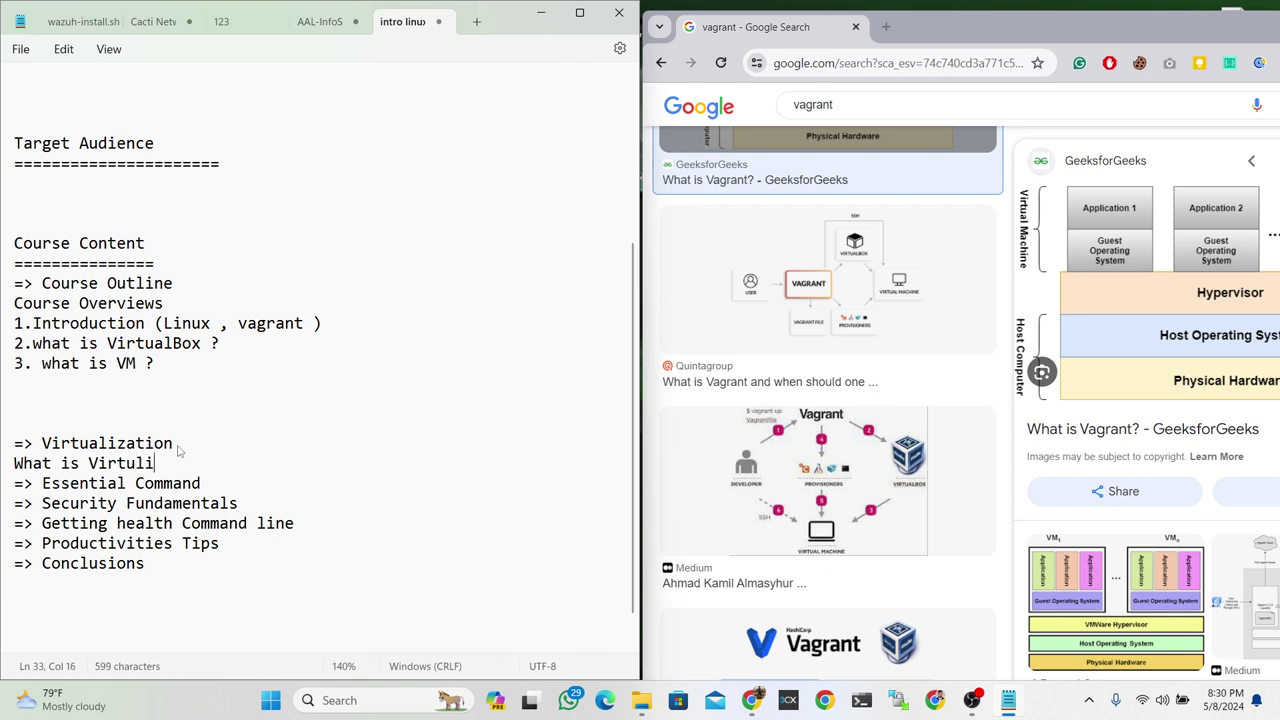
text(zation)
key(Return)
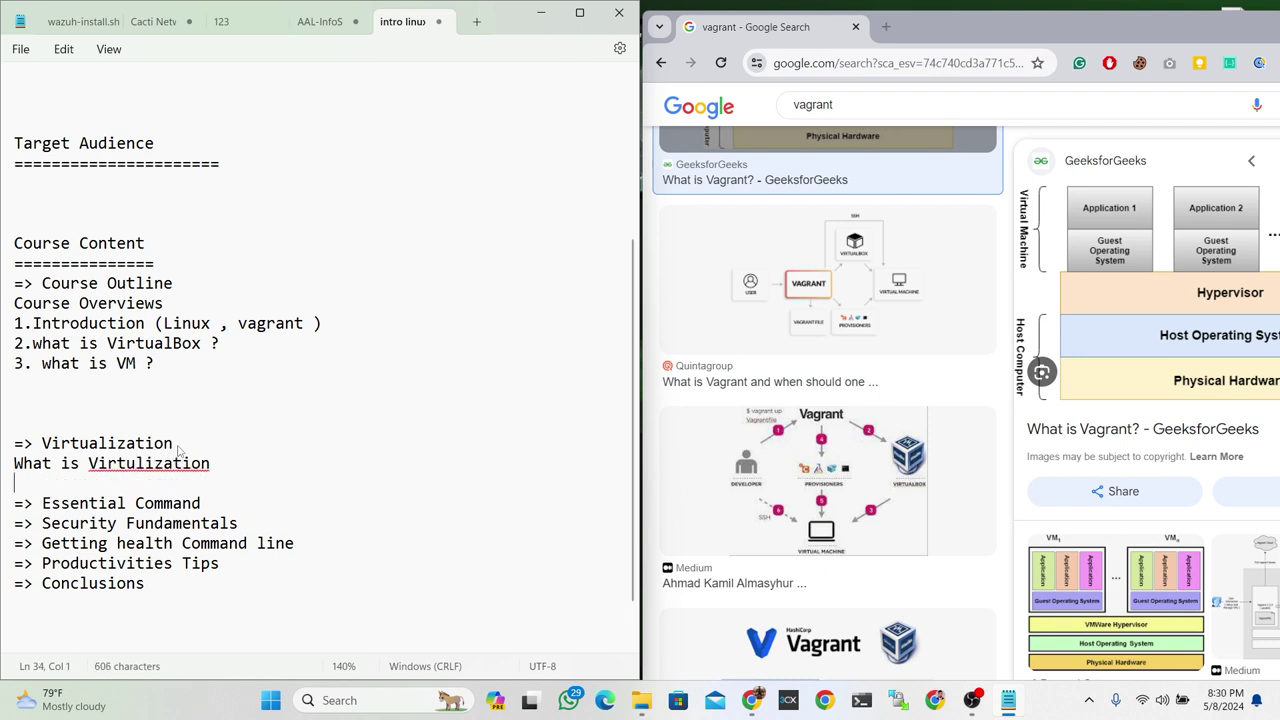
text(Ty)
text(pes)
key(Return)
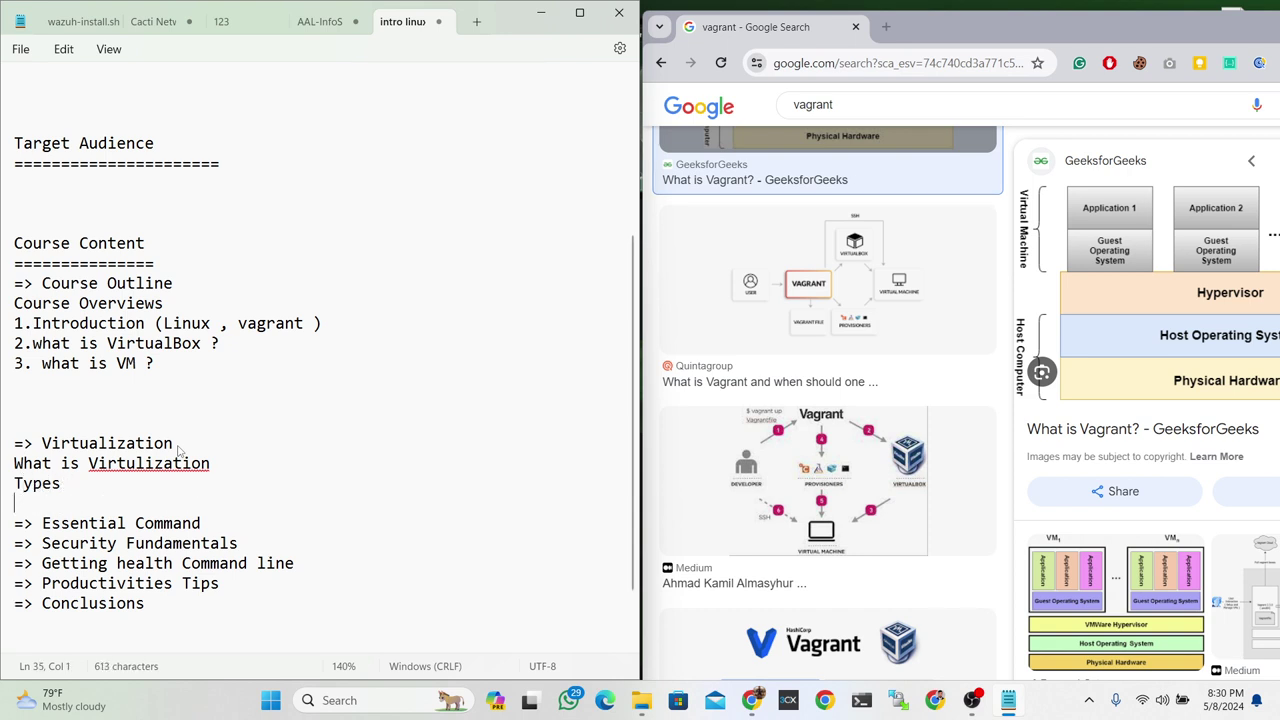
- Add 'Design', 'vagrant installation' and 'vagrant init' lines, followed by blank lines
text(Desi)
text(ngs)
key(Return)
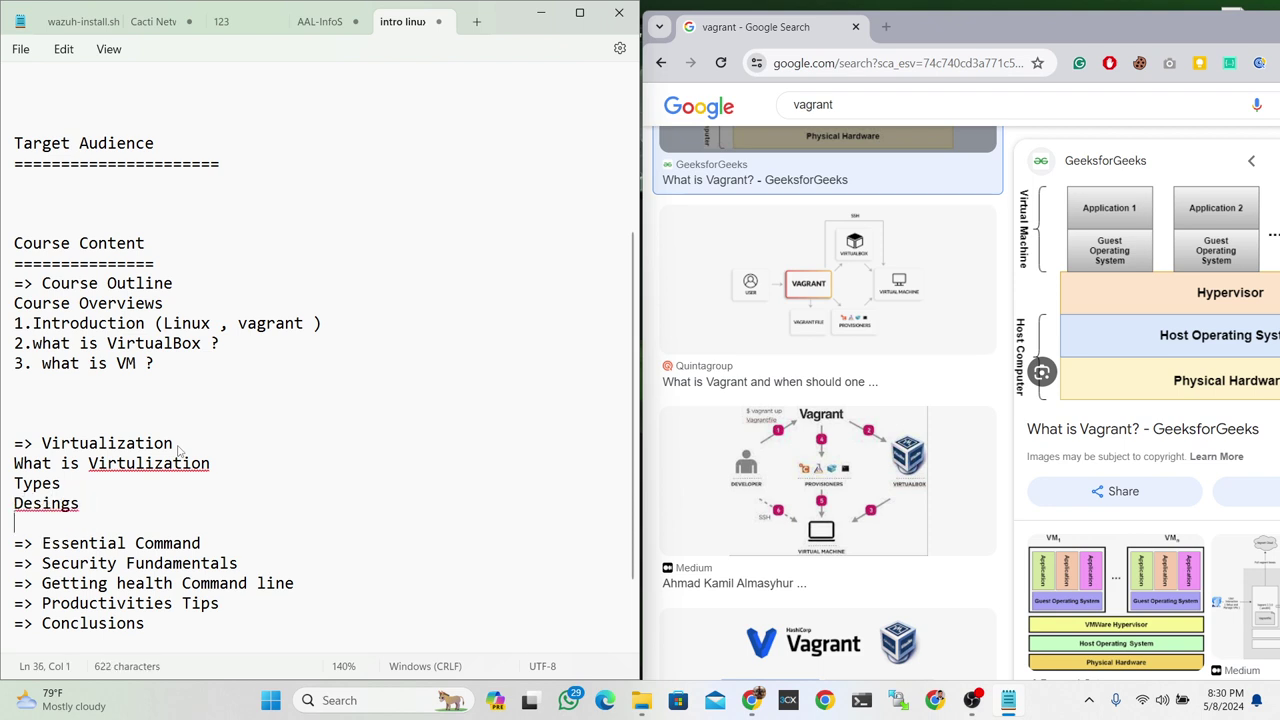
key(BackSpace)
key(BackSpace)
key(BackSpace)
key(BackSpace)
key(BackSpace)
key(BackSpace)
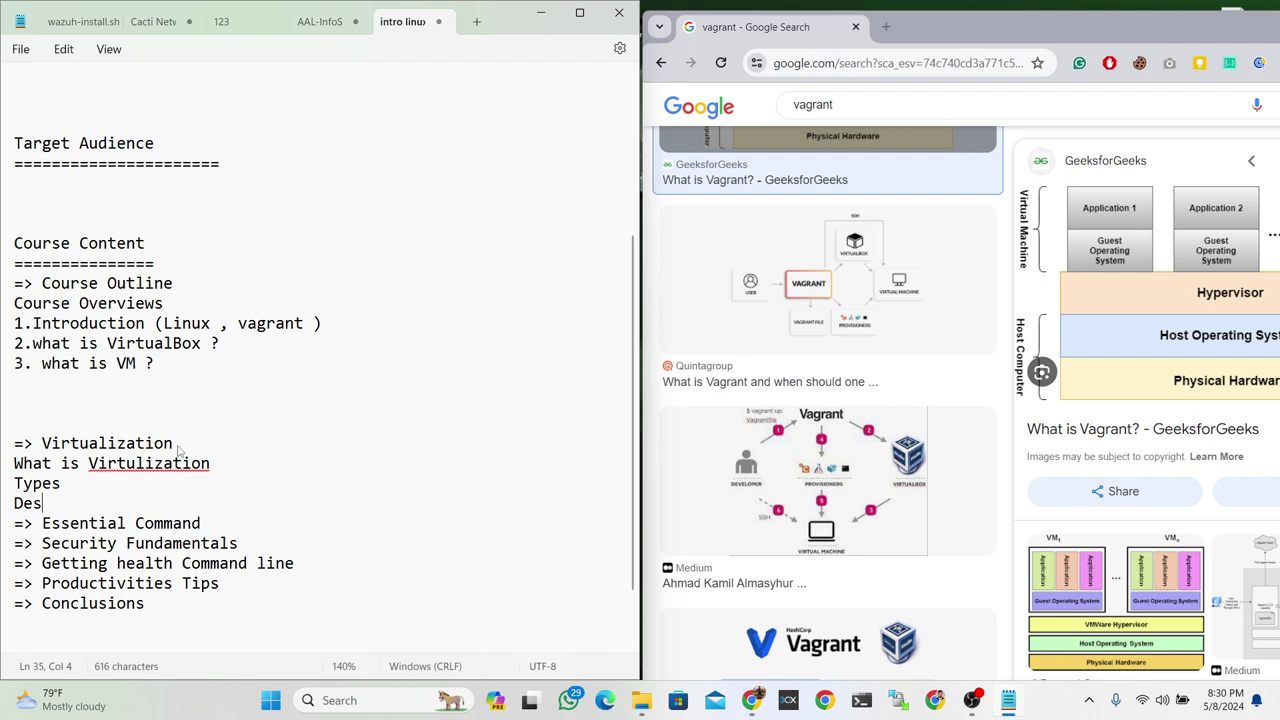
text(i)
text(gn)
key(Return)
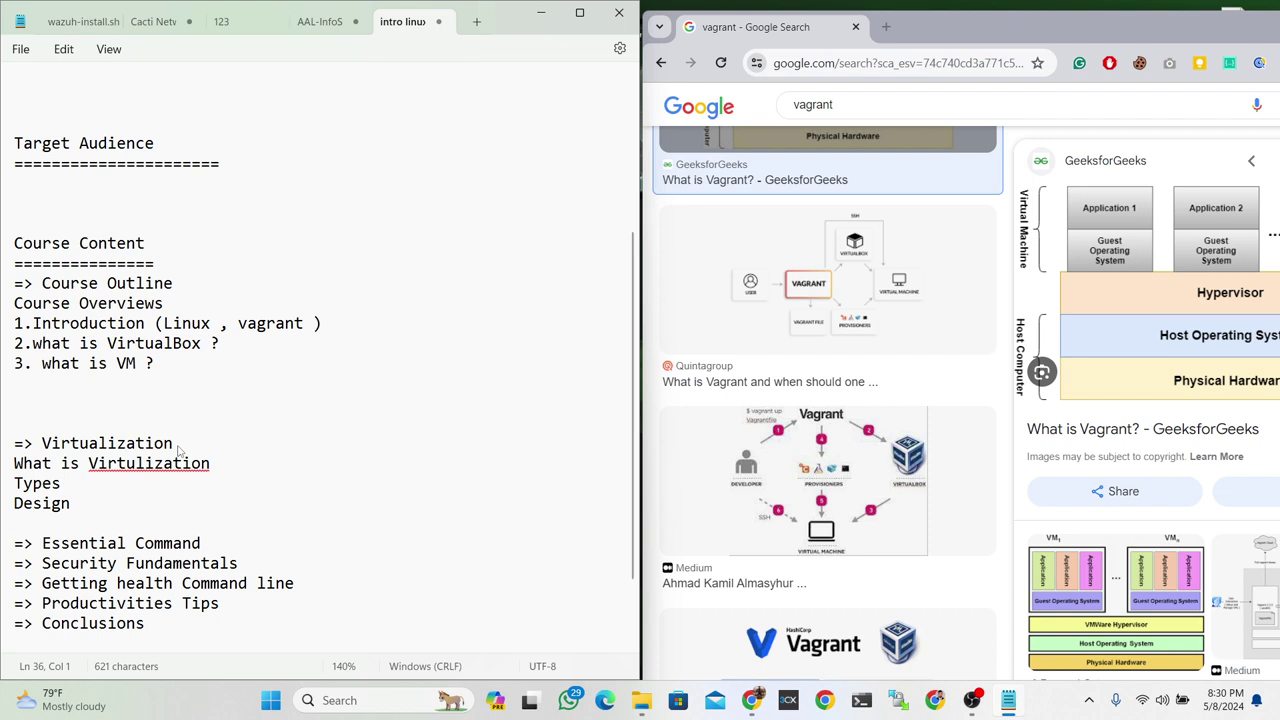
text(vag)
text(rant )
text(insta)
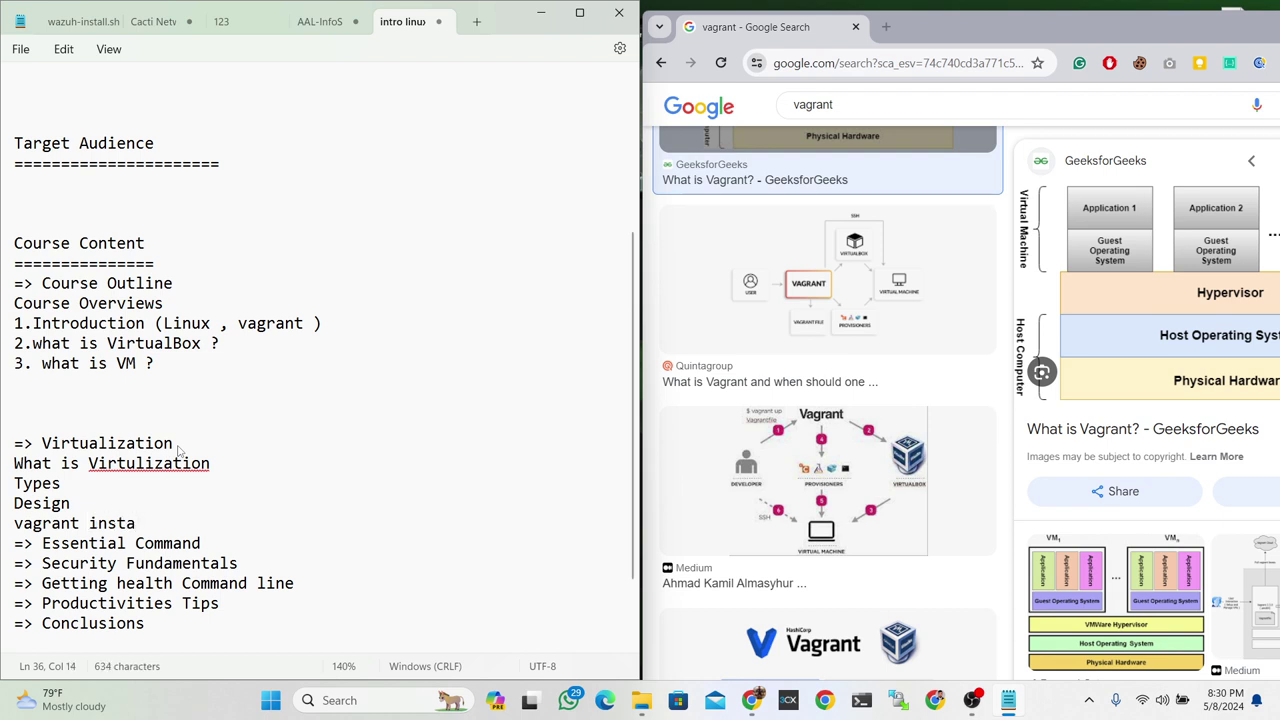
text(llation)
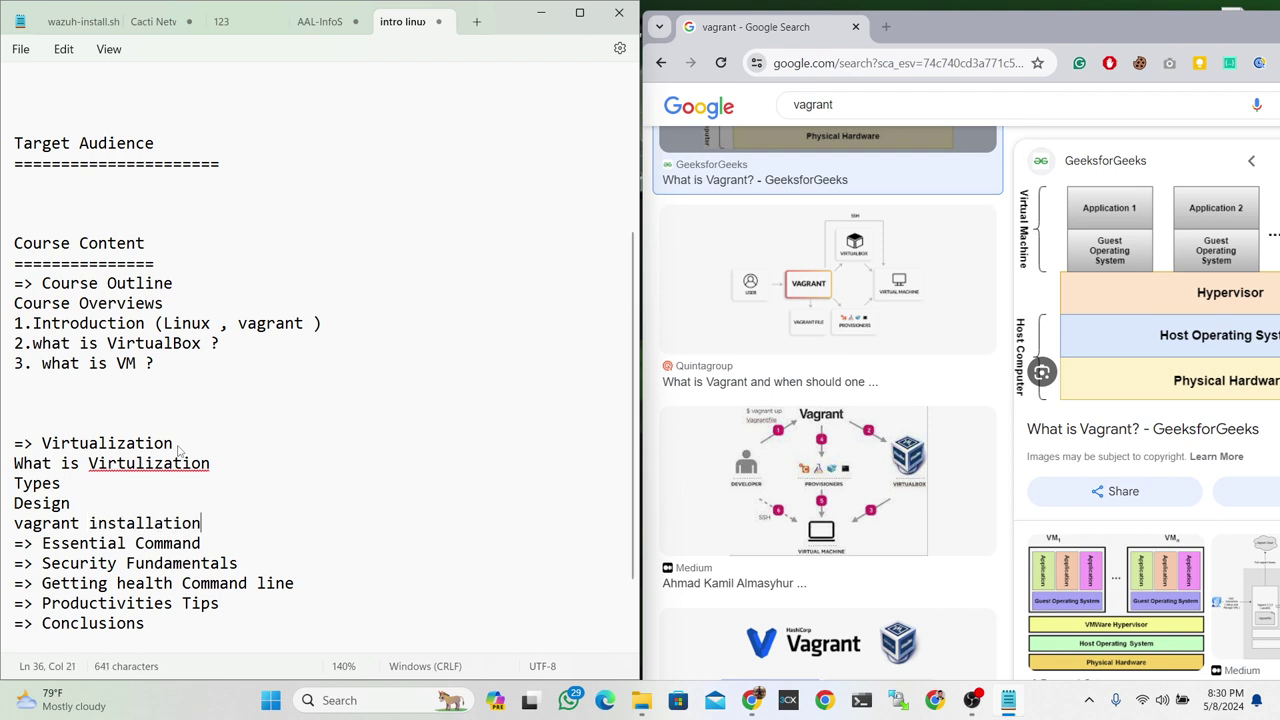
key(Return)
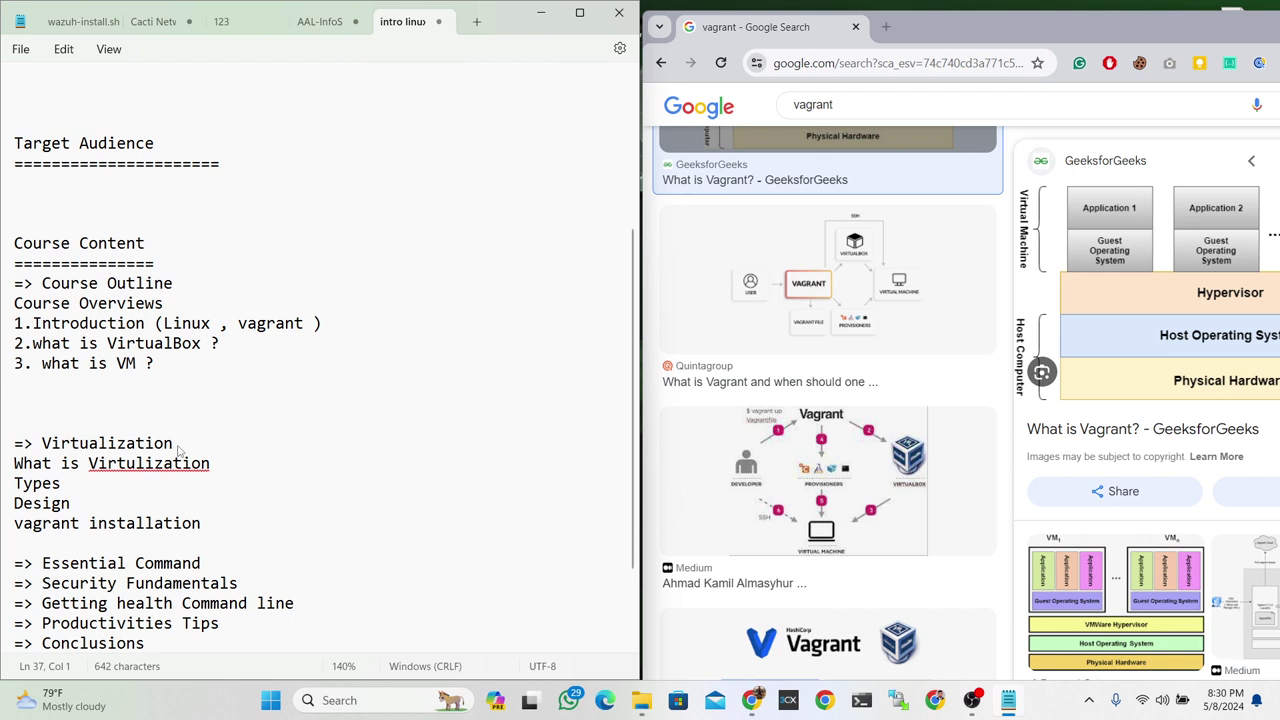
text(va)
text(gra)
text(nt )
text(in)
text(it)
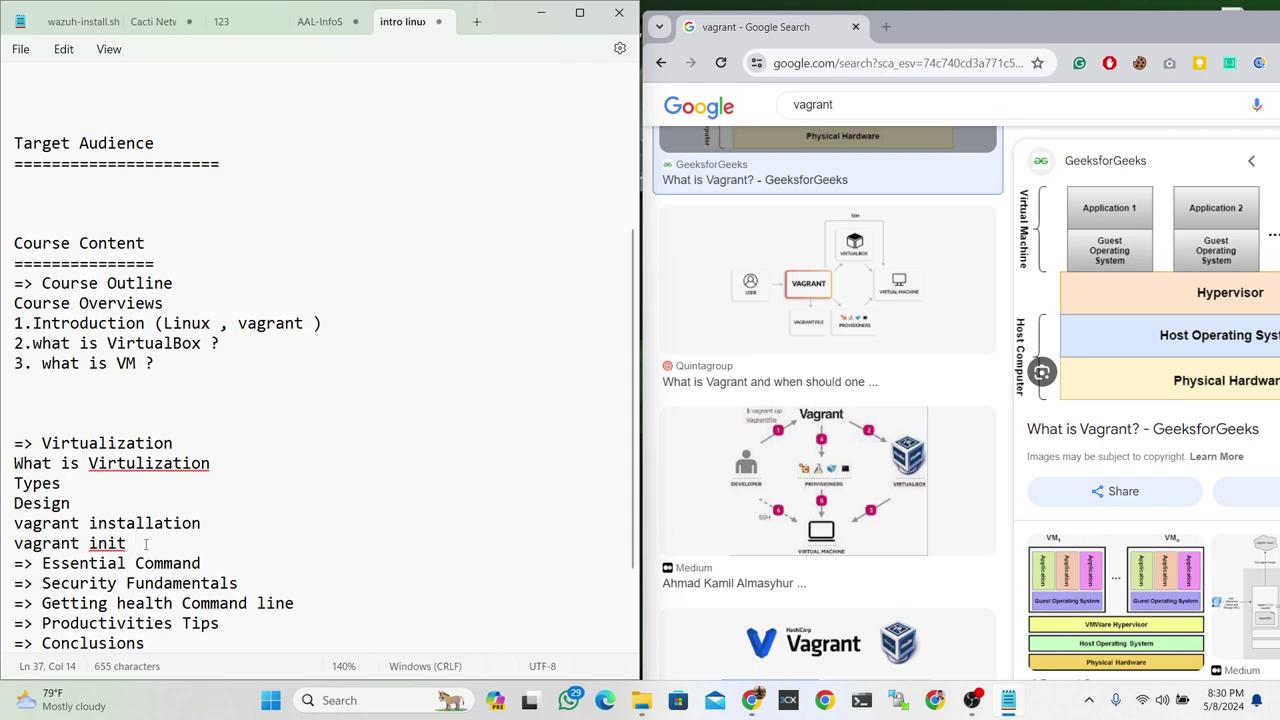
key(Return)
key(Return)
key(Return)
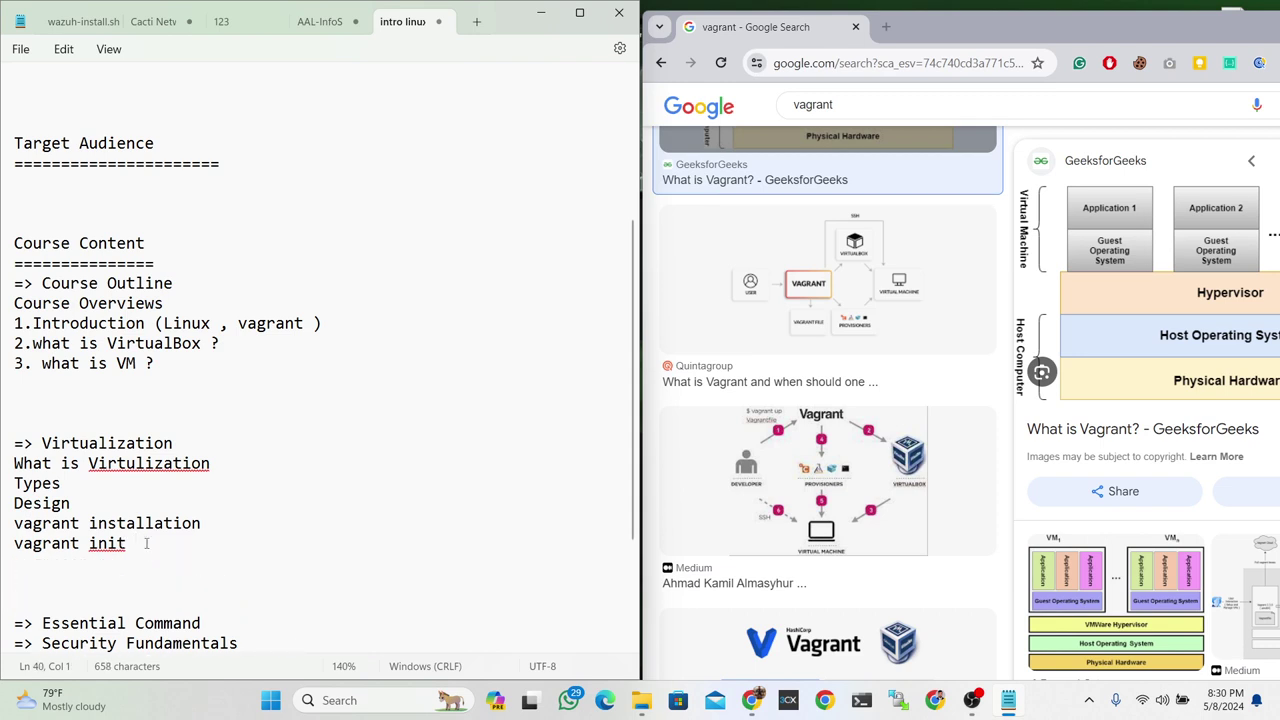
scroll(155, 550, down, 3)
right_click(98, 363)
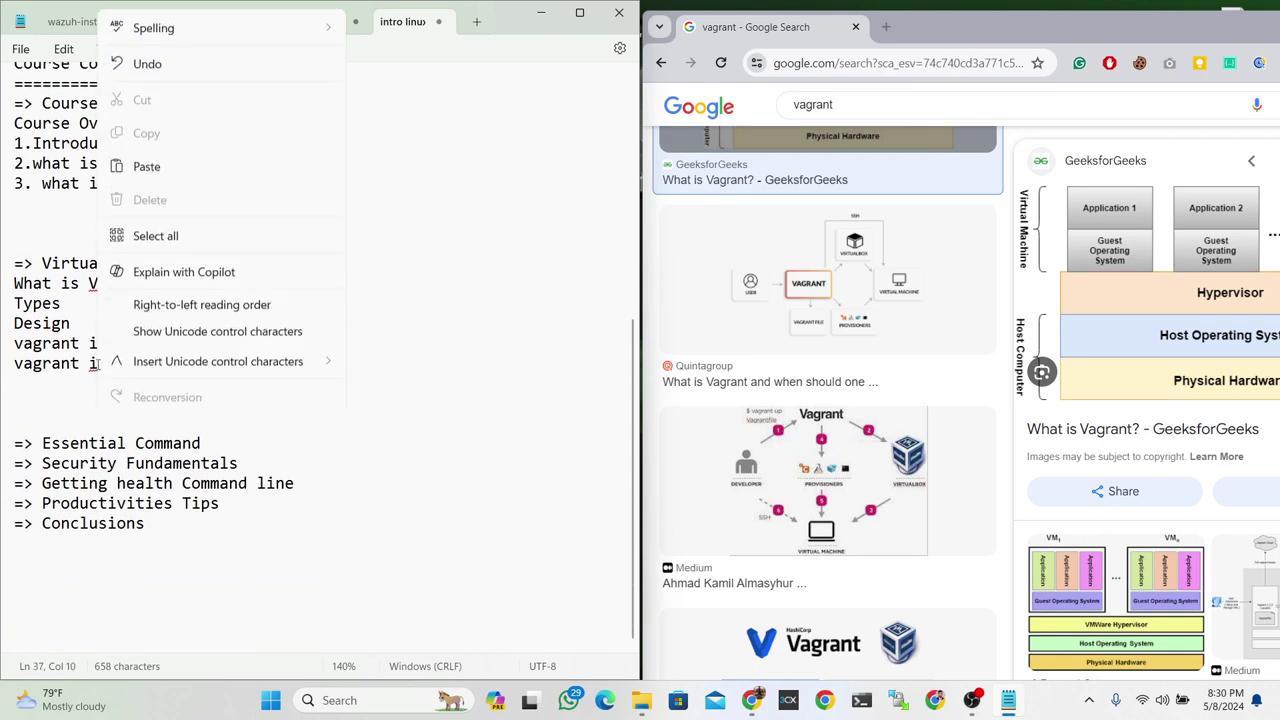
mouse_move(140, 20)
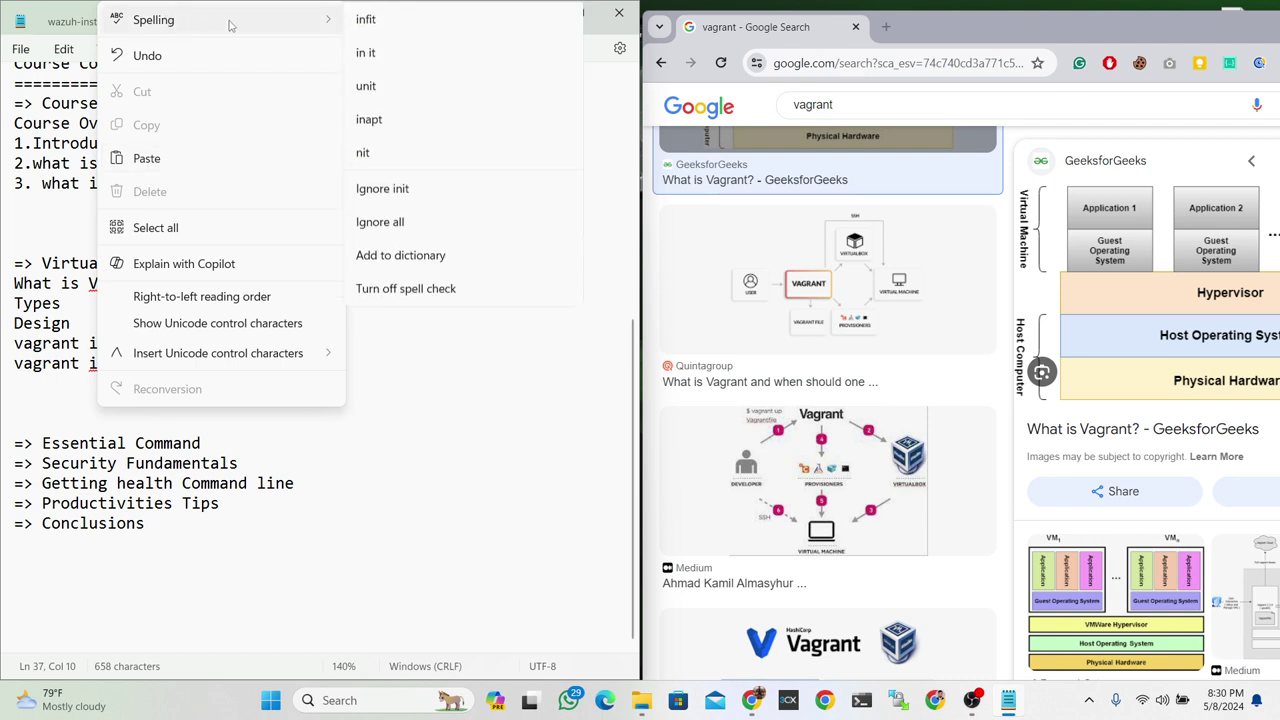
click(368, 55)
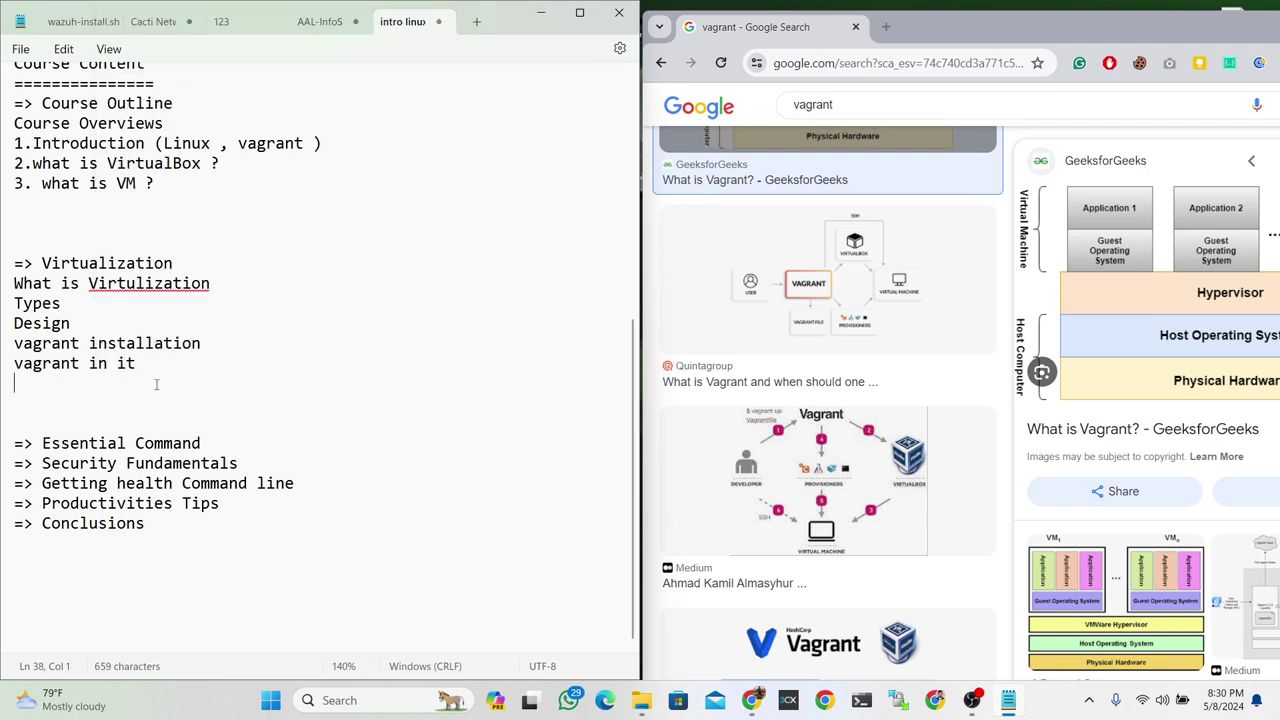
click(117, 365)
key(BackSpace)
scroll(141, 432, up, 1)
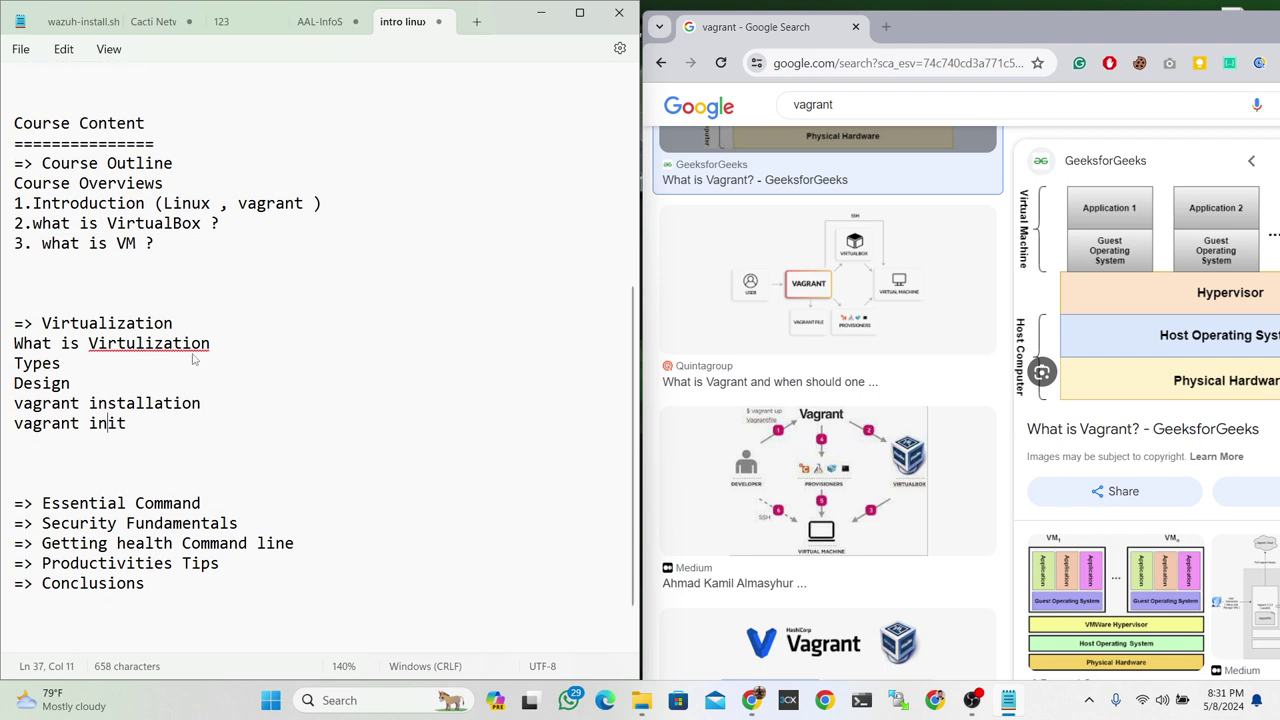
- Number the first two Virtualization items '1.' and '2.'
click(15, 343)
text(1)
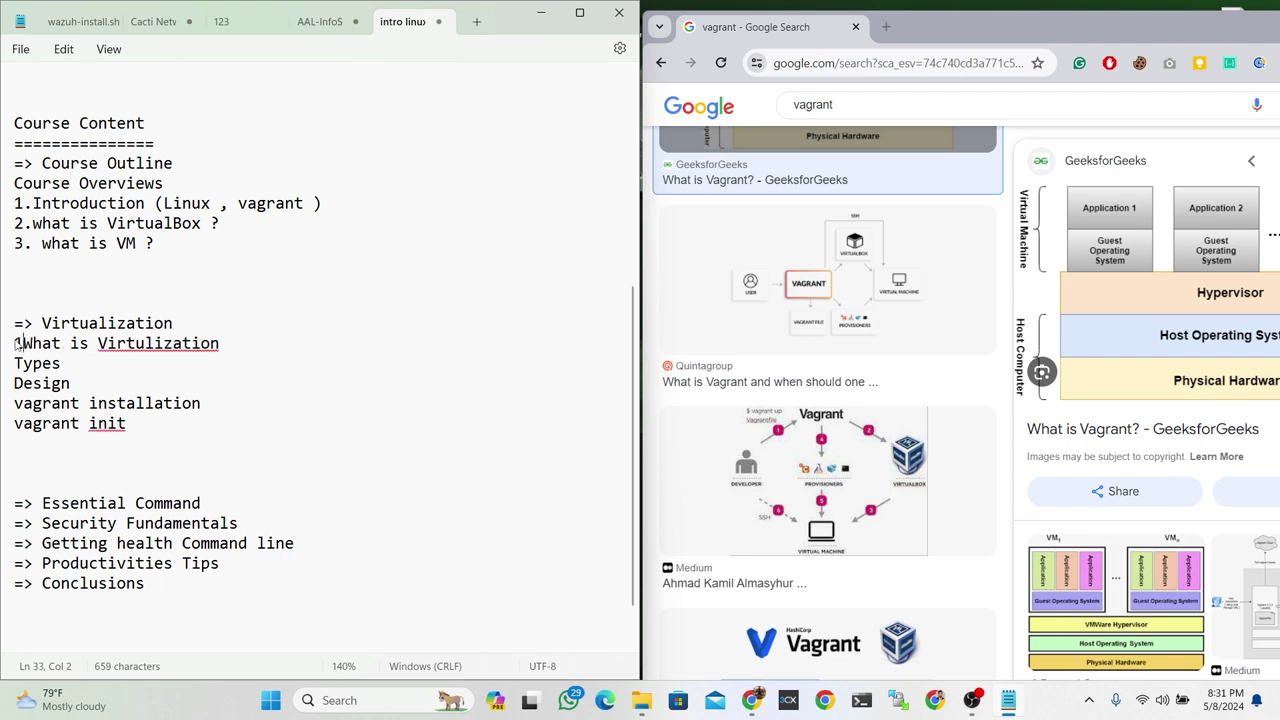
text(.)
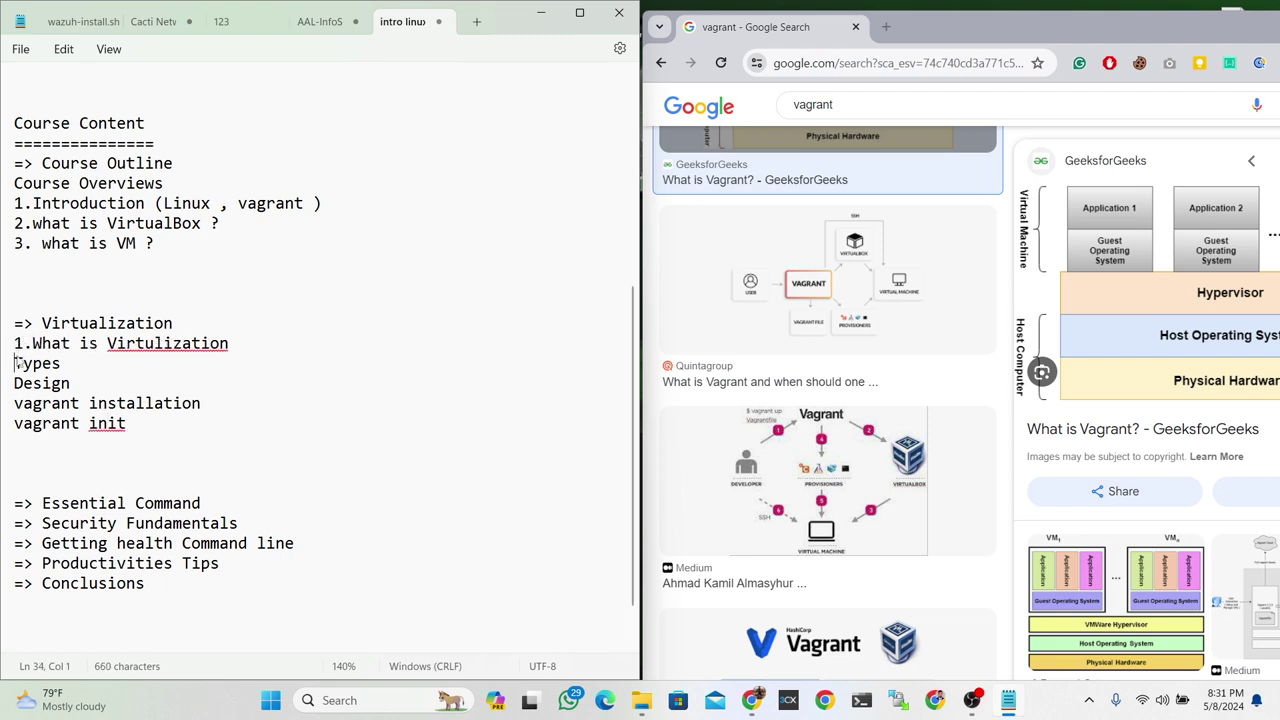
click(15, 363)
text(2)
double_click(28, 383)
click(25, 366)
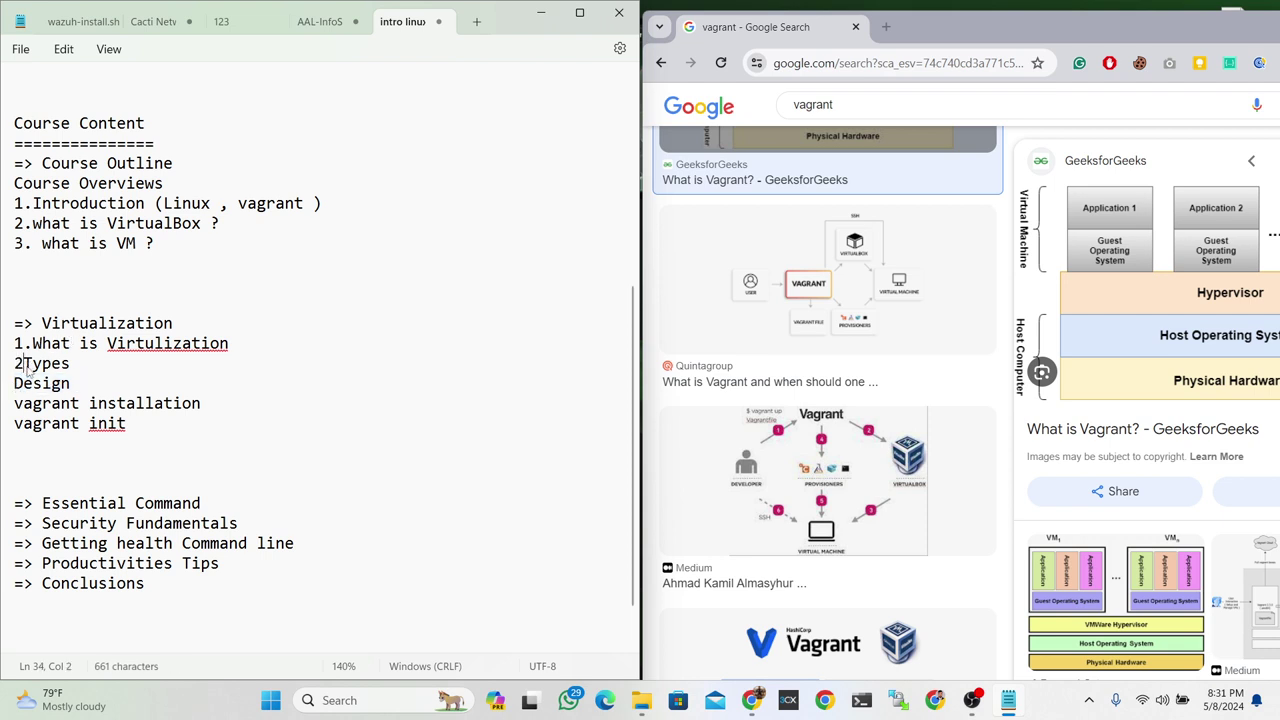
text(.)
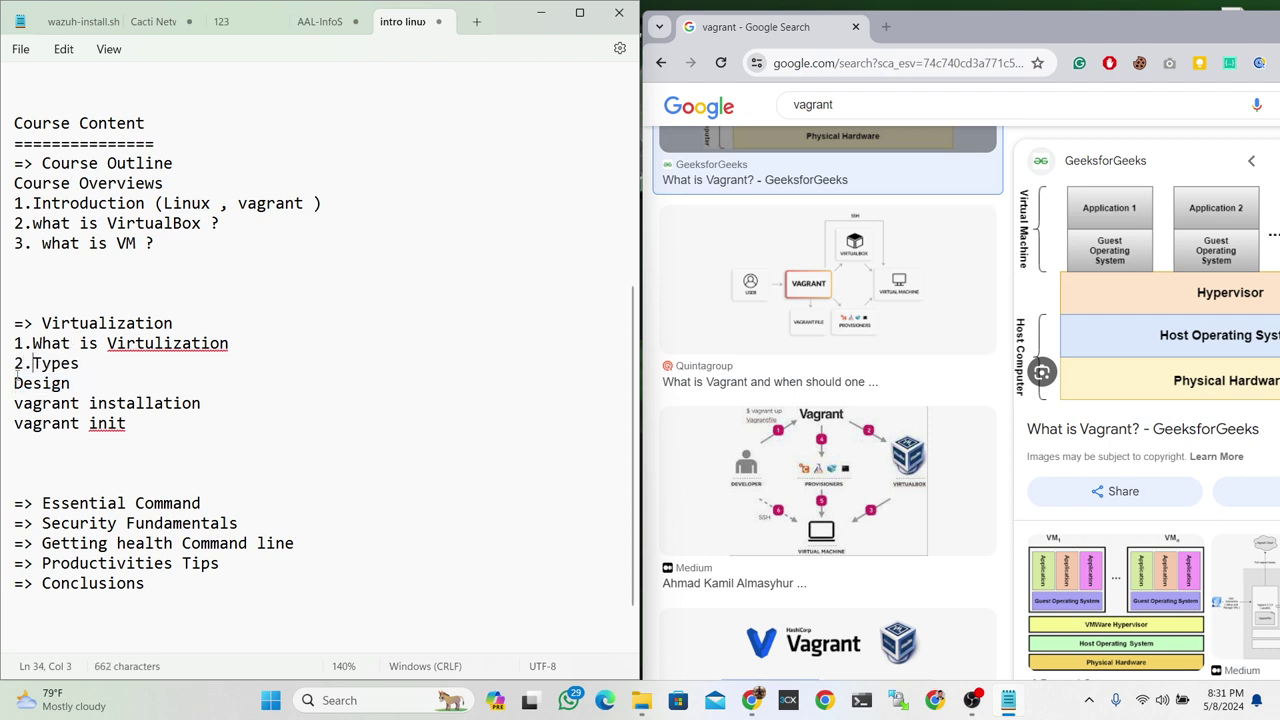
- Number Design, vagrant installation and vagrant init as 3., 4. and 5
click(14, 383)
text(3.)
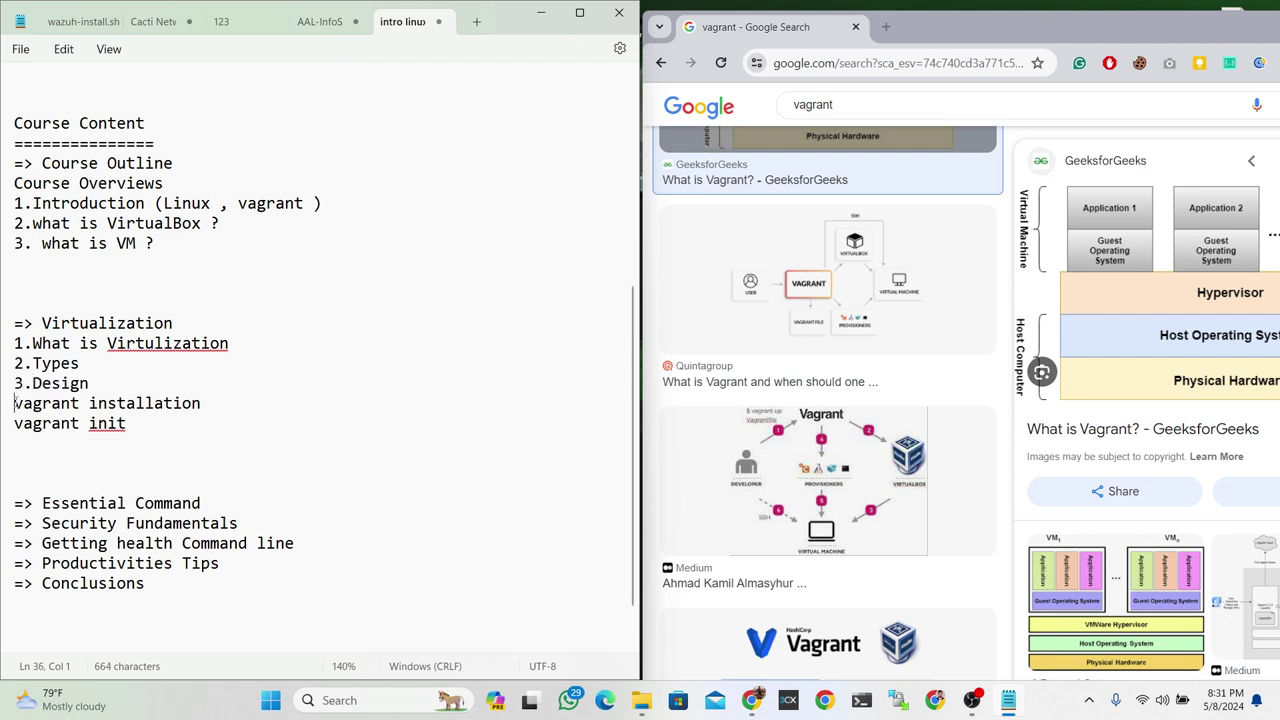
text(4.)
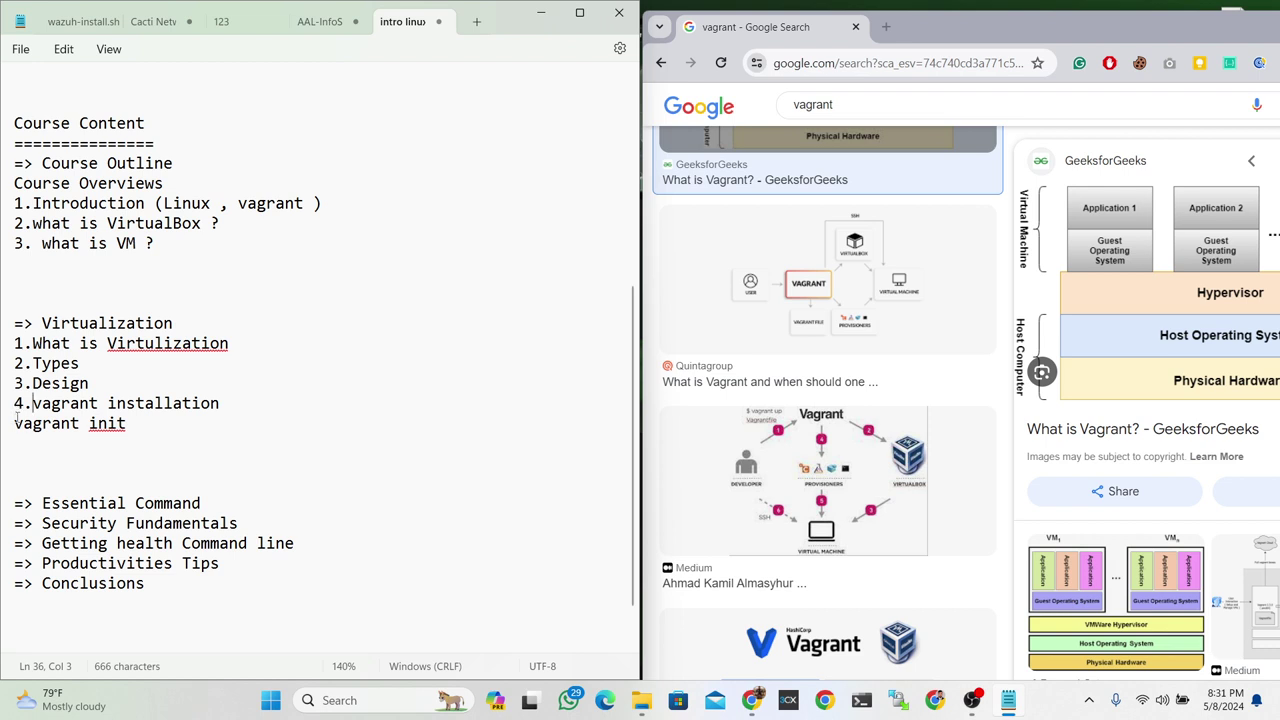
click(14, 423)
text(5.)
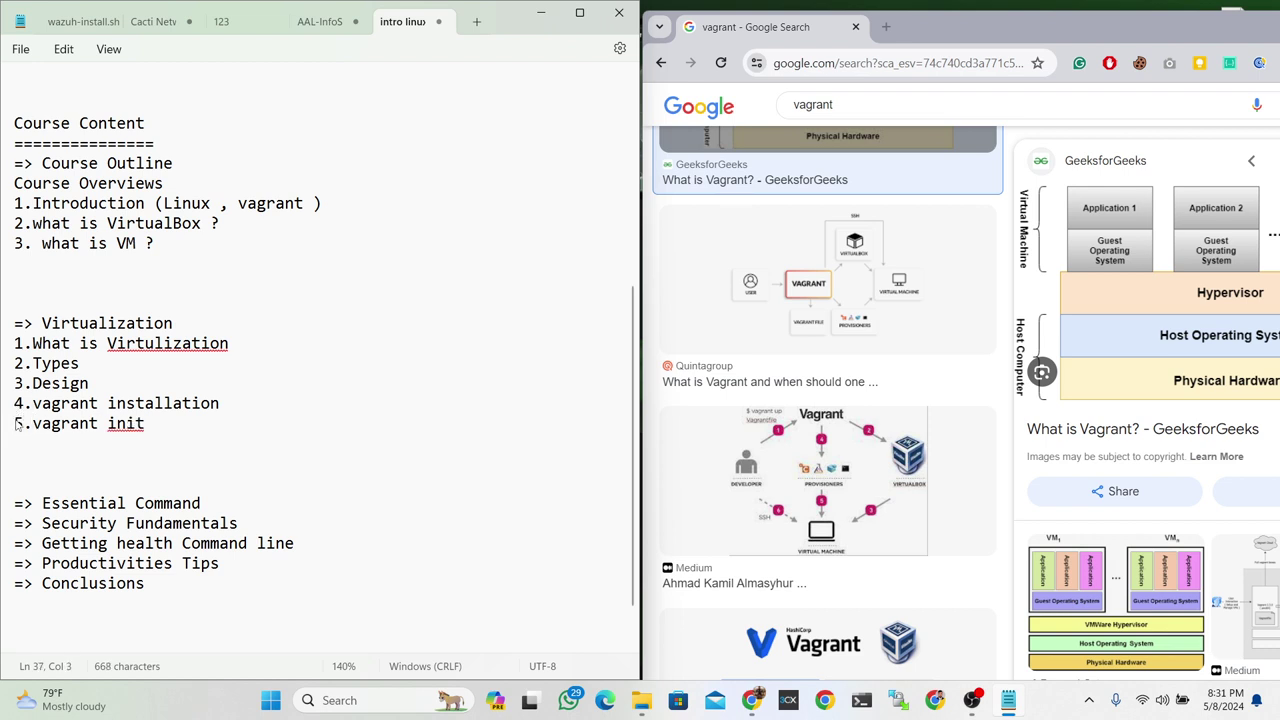
scroll(213, 438, up, 3)
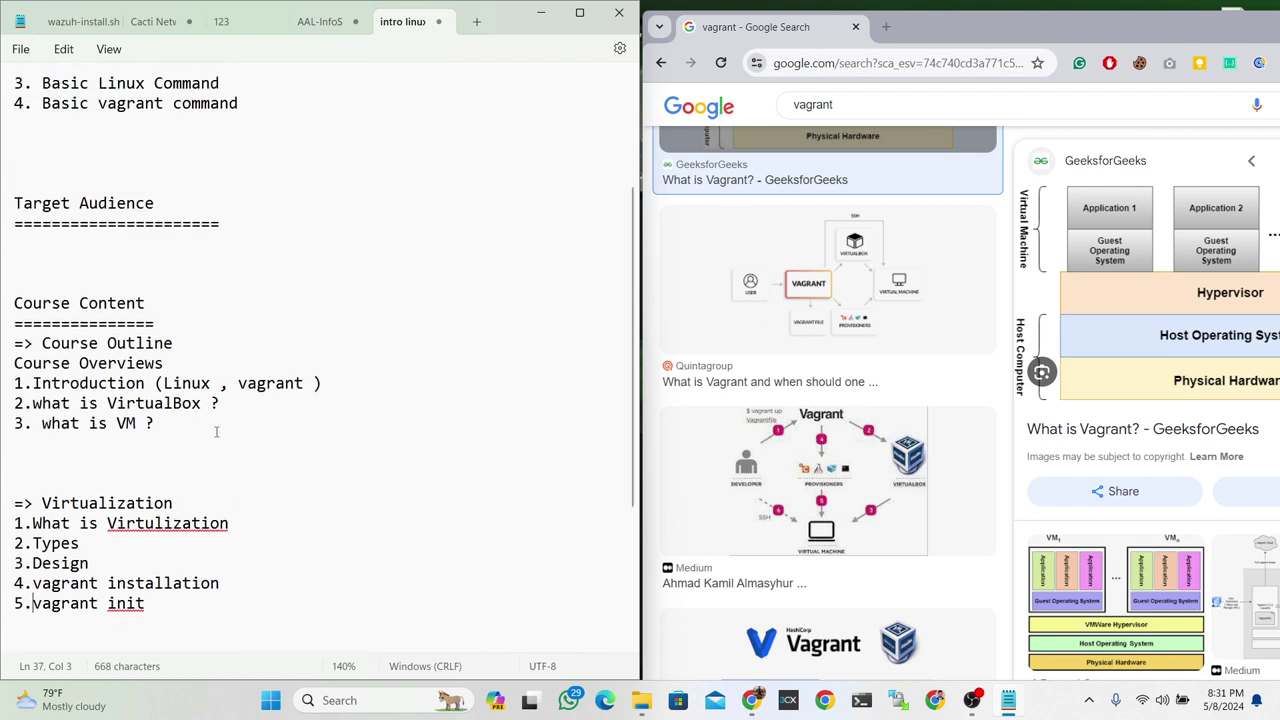
scroll(216, 431, down, 3)
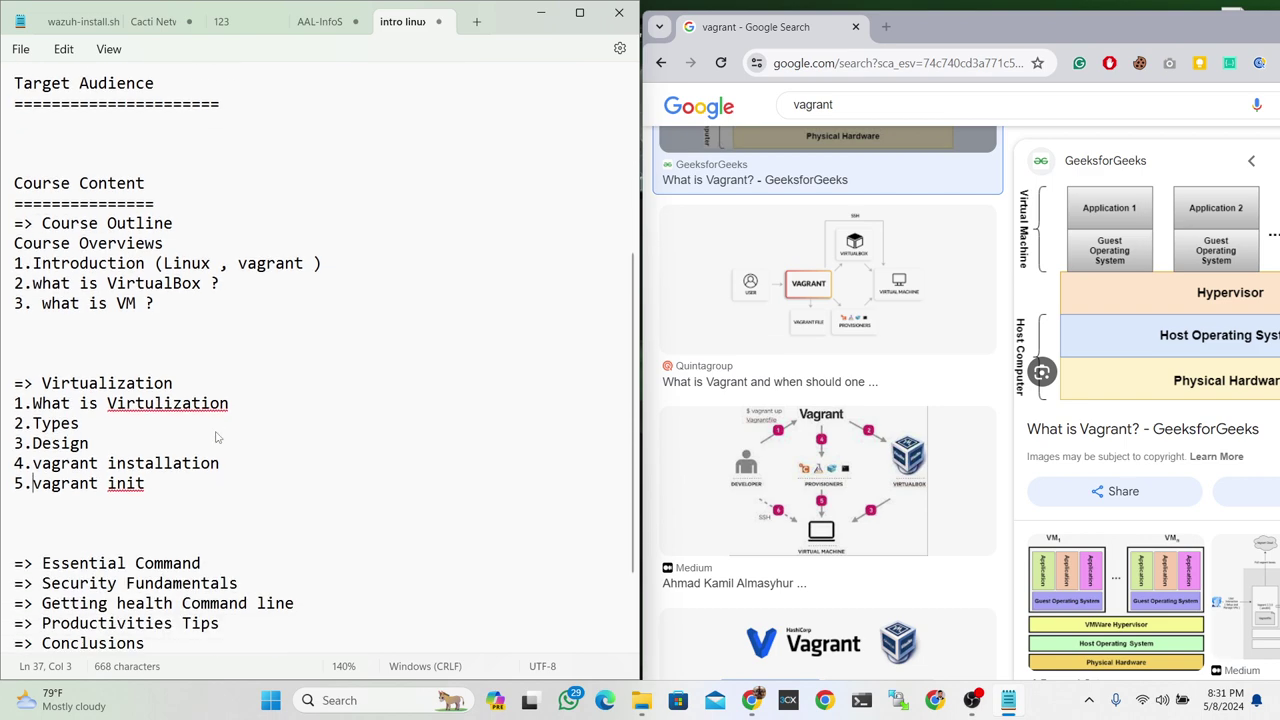
- Correct 'Virtulization' to 'Virtualization' in item one via the spelling suggestions
click(166, 423)
shift+click(36, 344)
shift+click(9, 331)
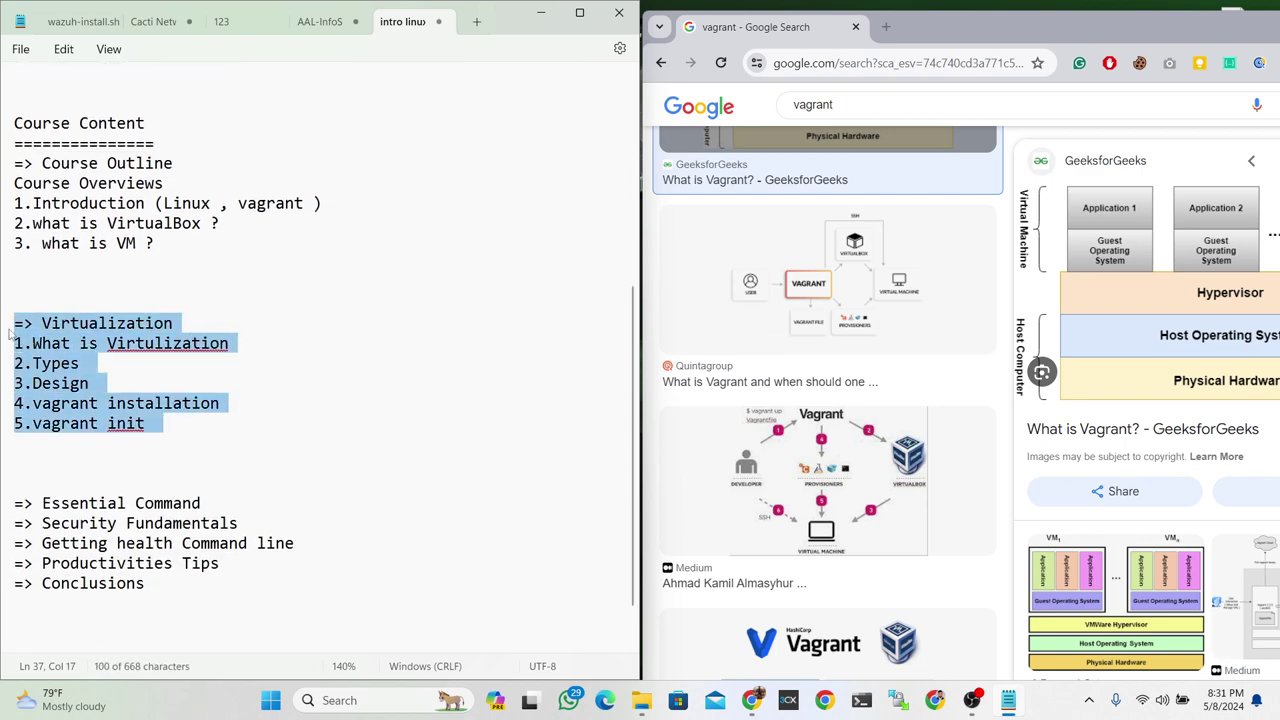
click(250, 424)
right_click(162, 345)
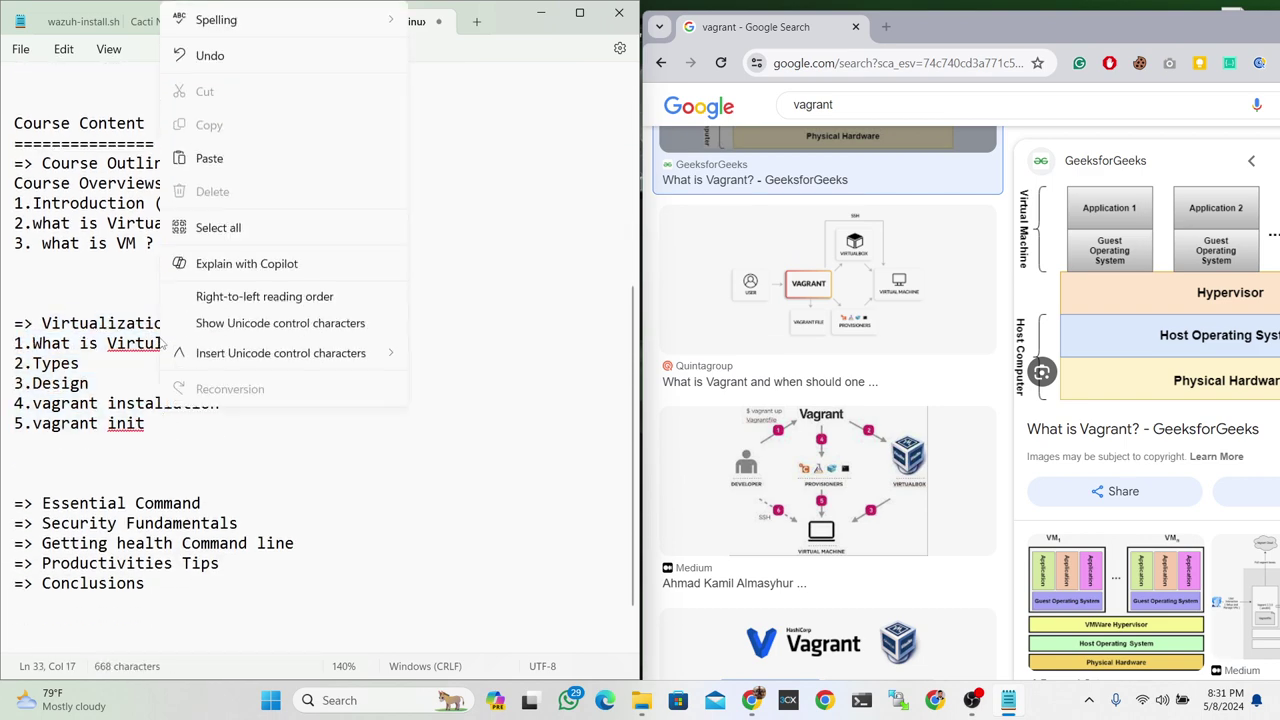
mouse_move(216, 20)
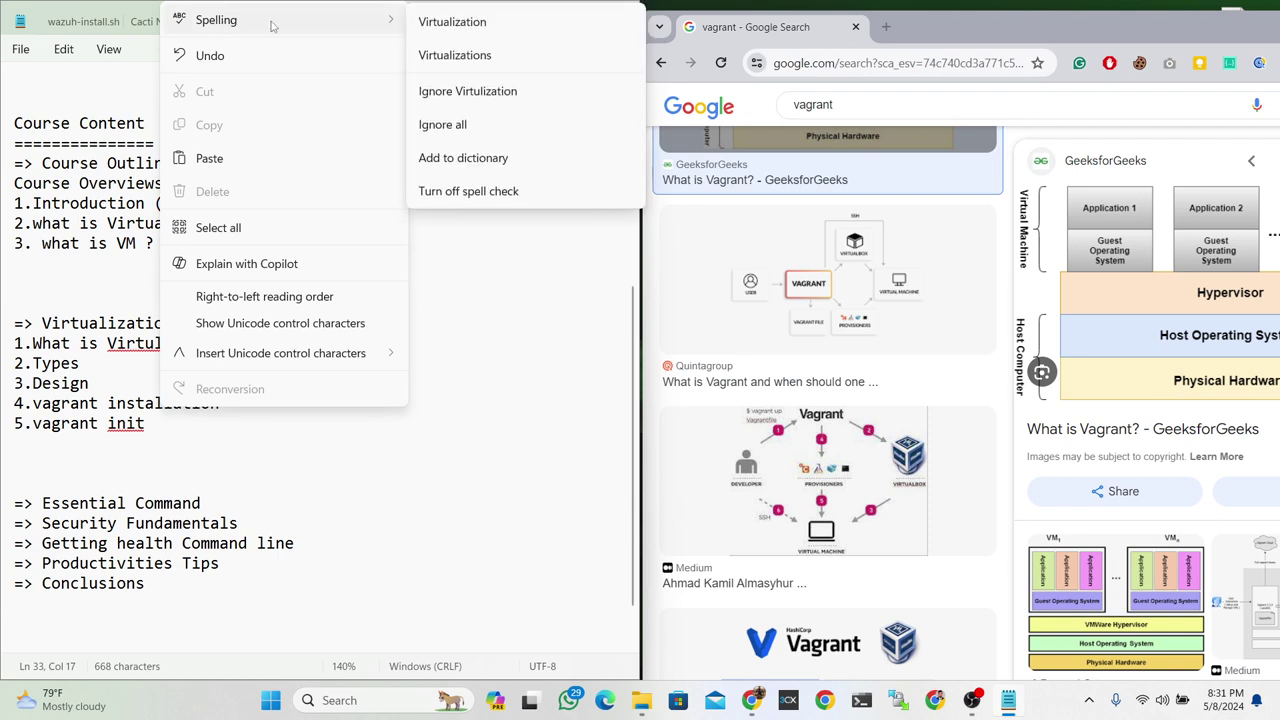
click(456, 24)
click(185, 443)
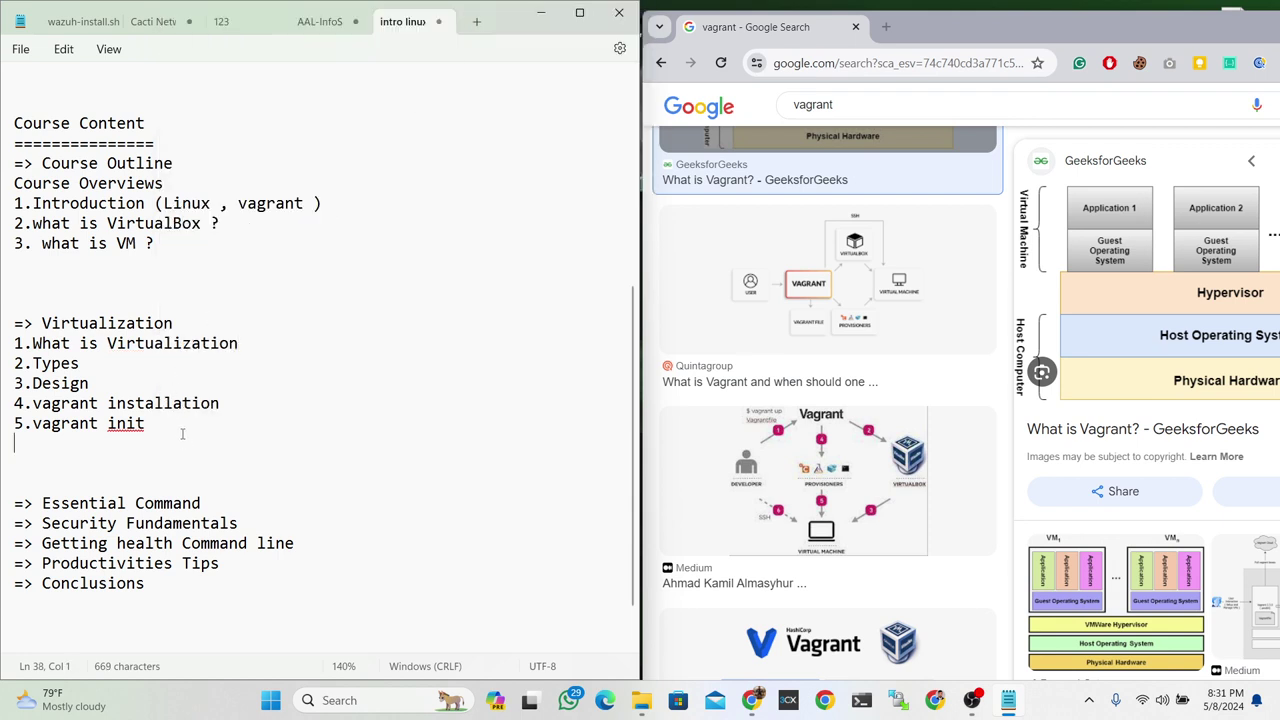
shift+click(20, 349)
shift+click(12, 325)
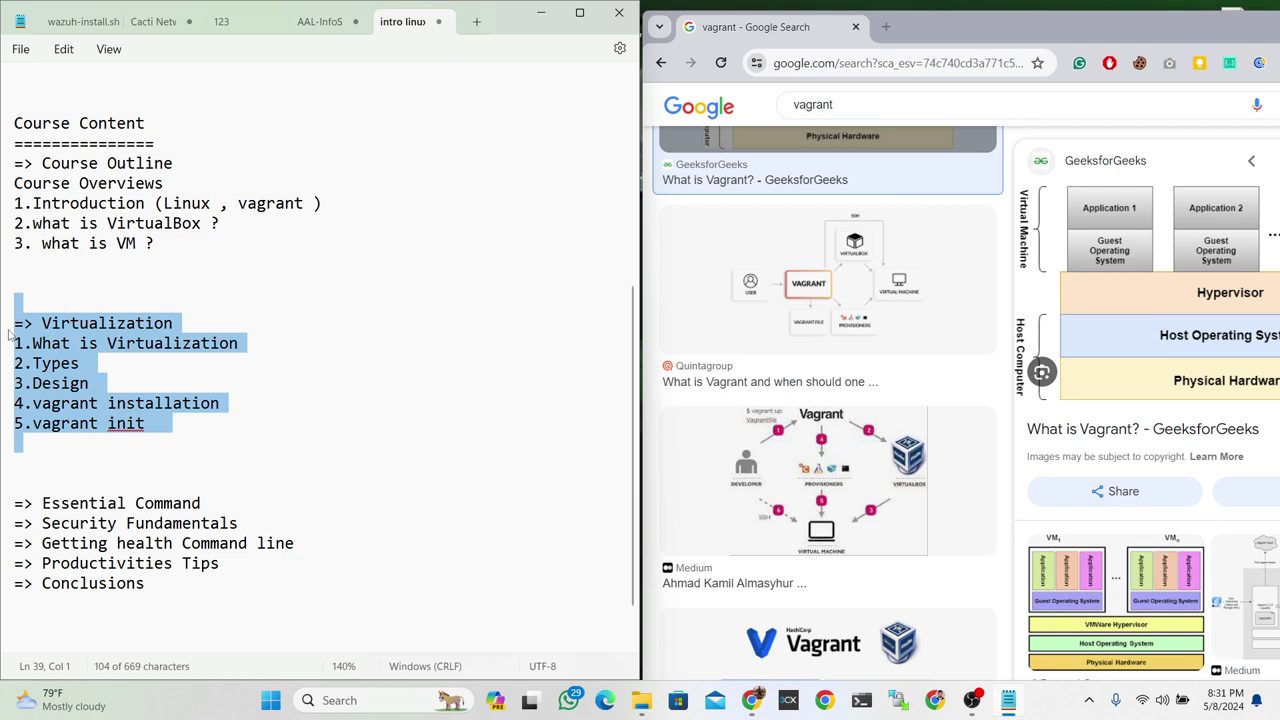
click(208, 437)
scroll(208, 437, down, 1)
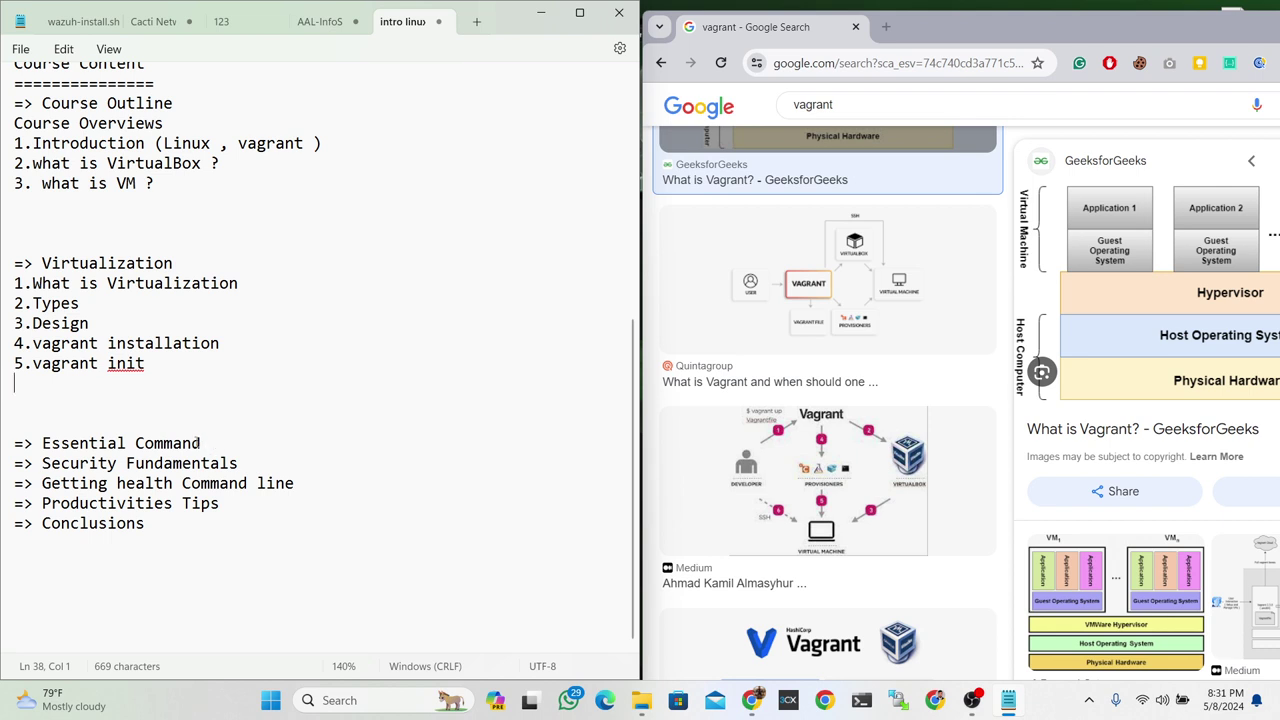
- Add 'Basic Linux Command & Vagrant chatsheet' below '=> Essential Command' with a blank line after
click(210, 440)
key(Return)
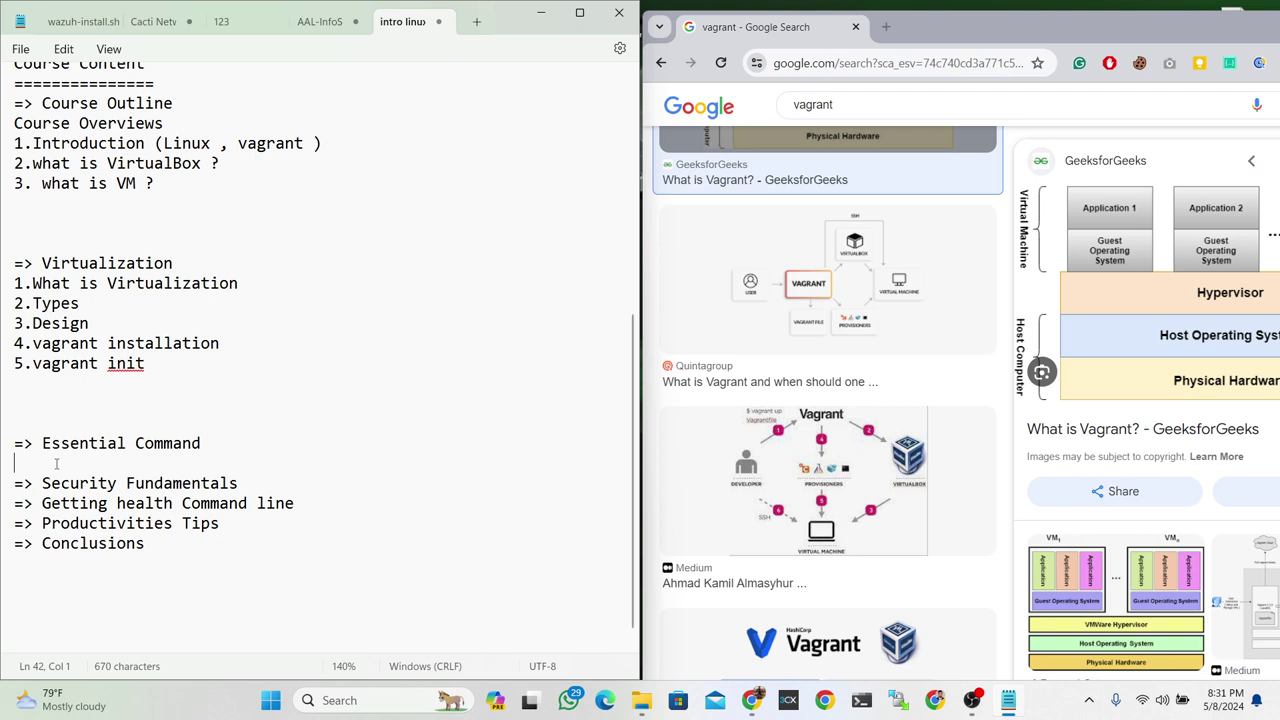
text(Basic )
text(Linux )
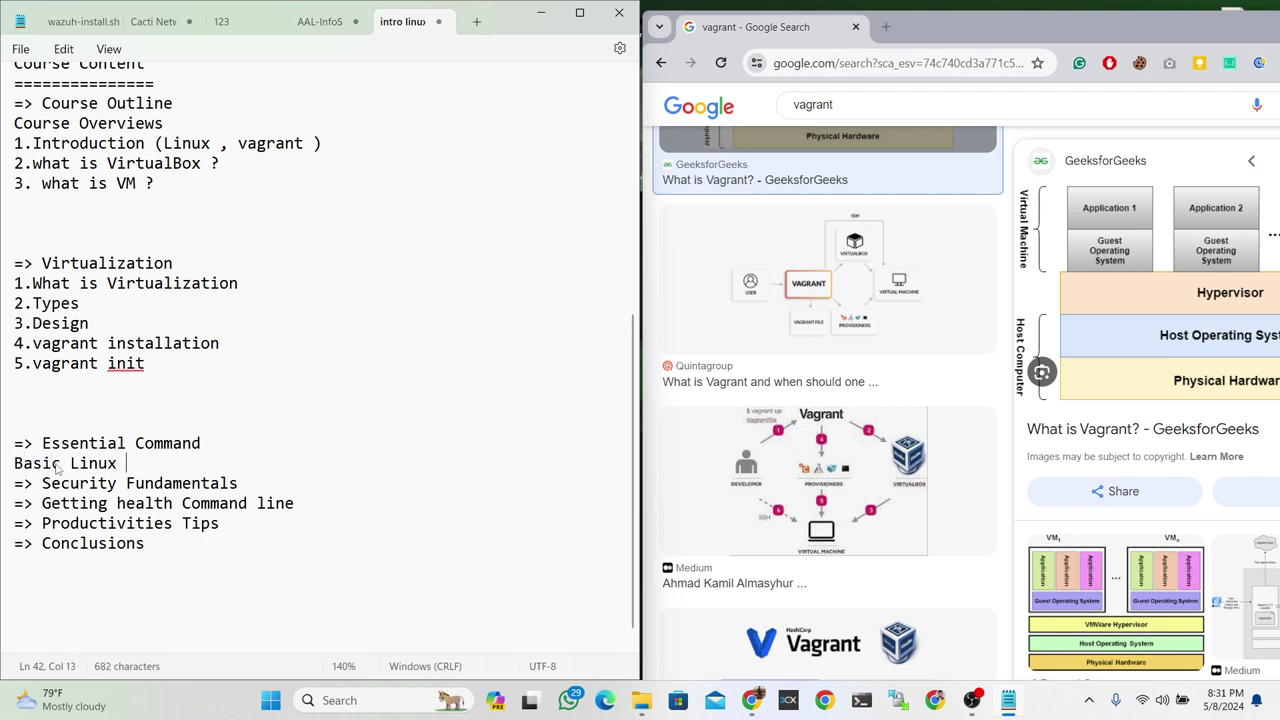
text(Command )
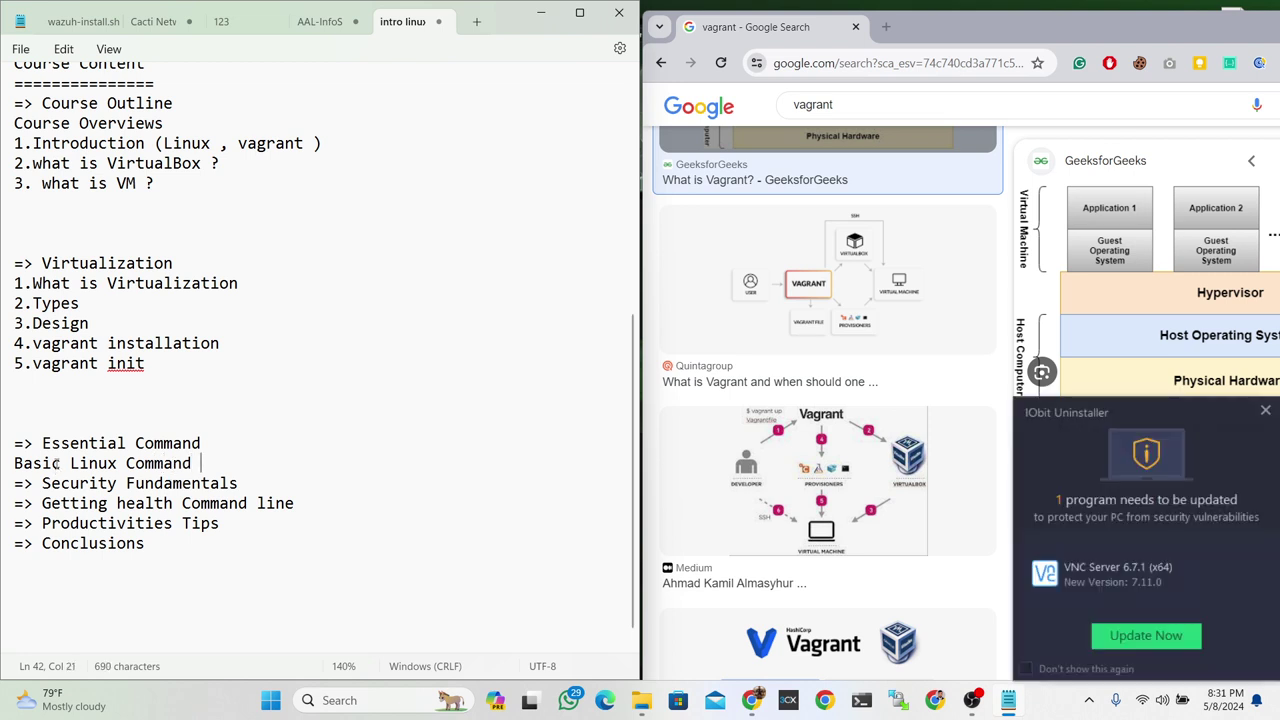
text(& V)
text(agran)
text(t chat)
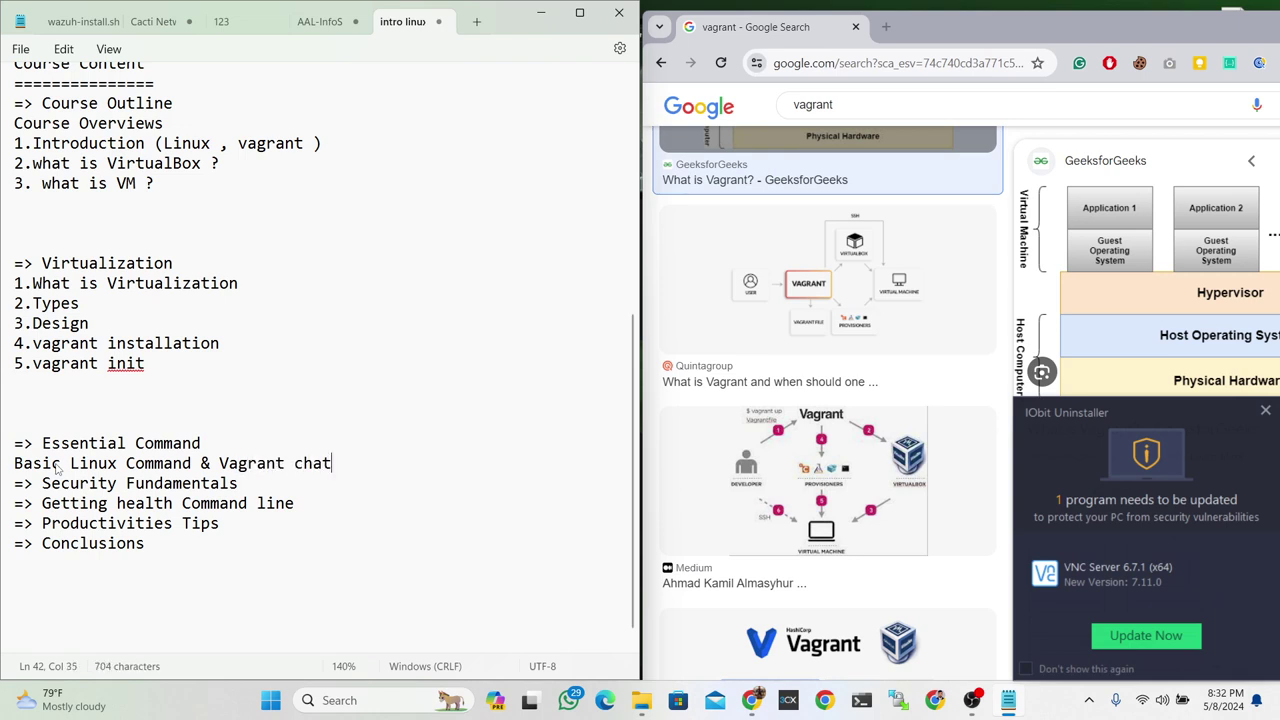
text(sheet)
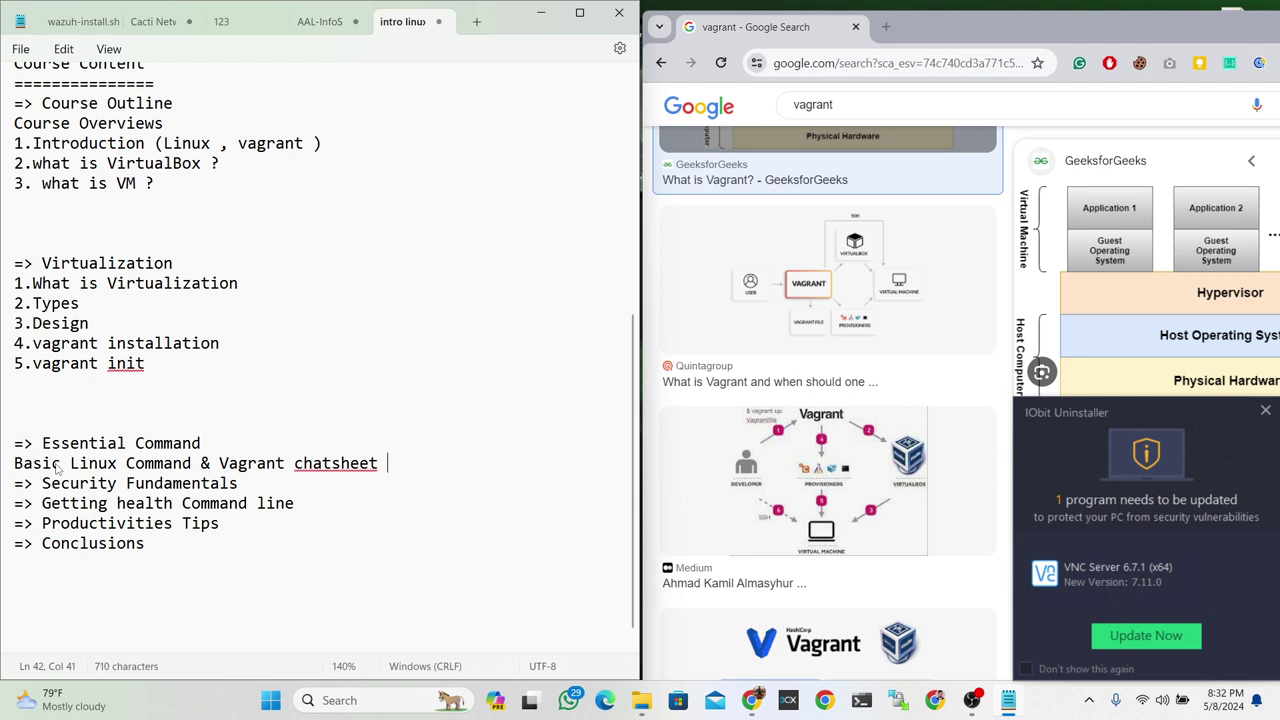
key(Return)
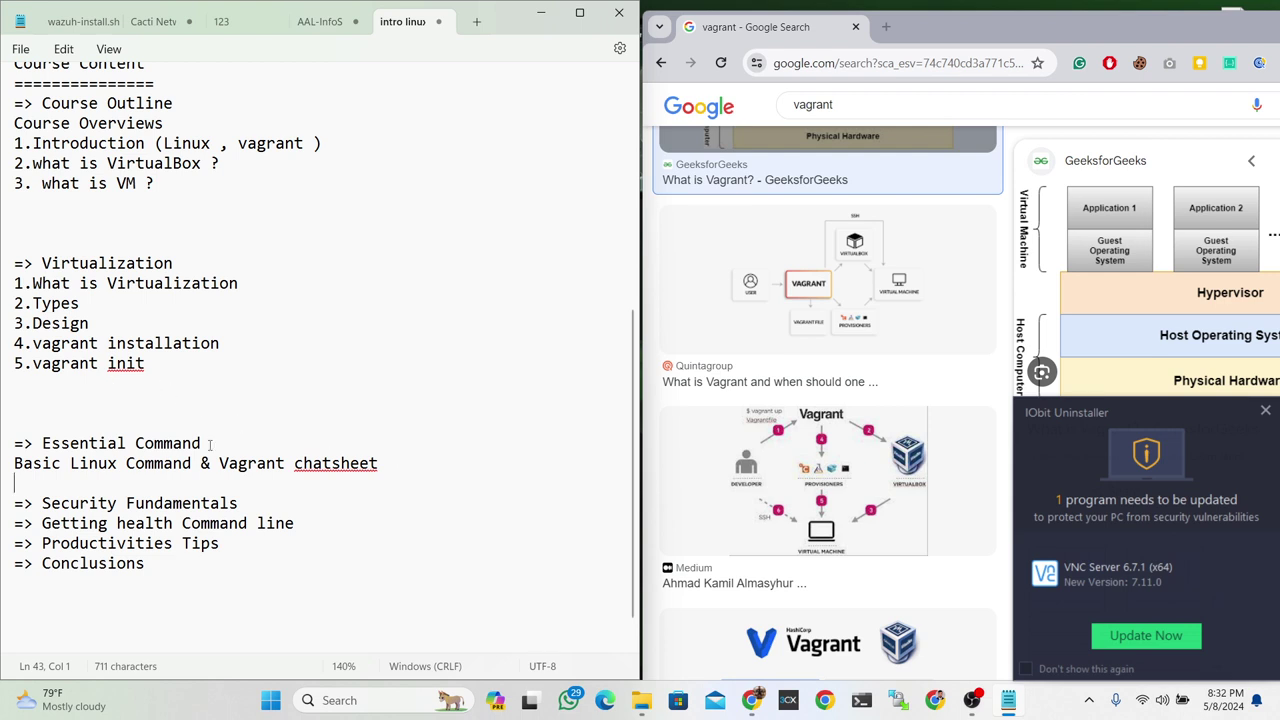
scroll(210, 446, down, 1)
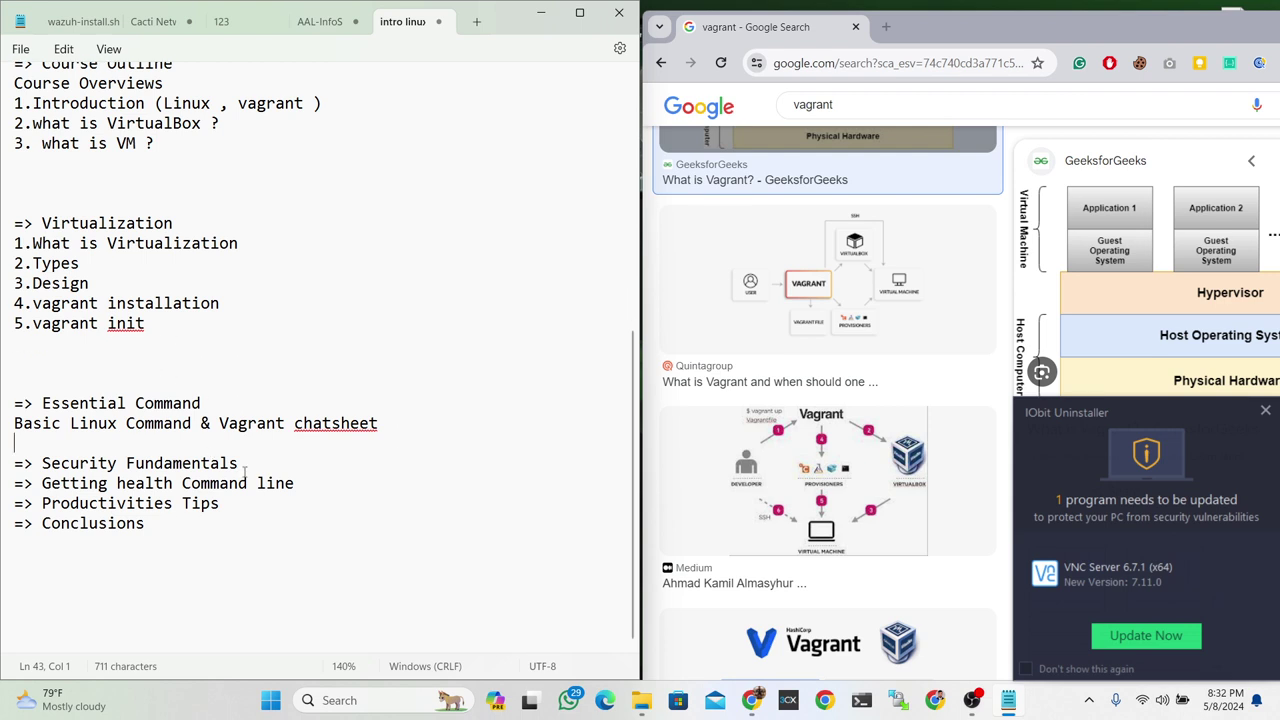
click(244, 470)
- Add item '1. Linux security' under Security Fundamentals, fixing its typos
key(Return)
key(Return)
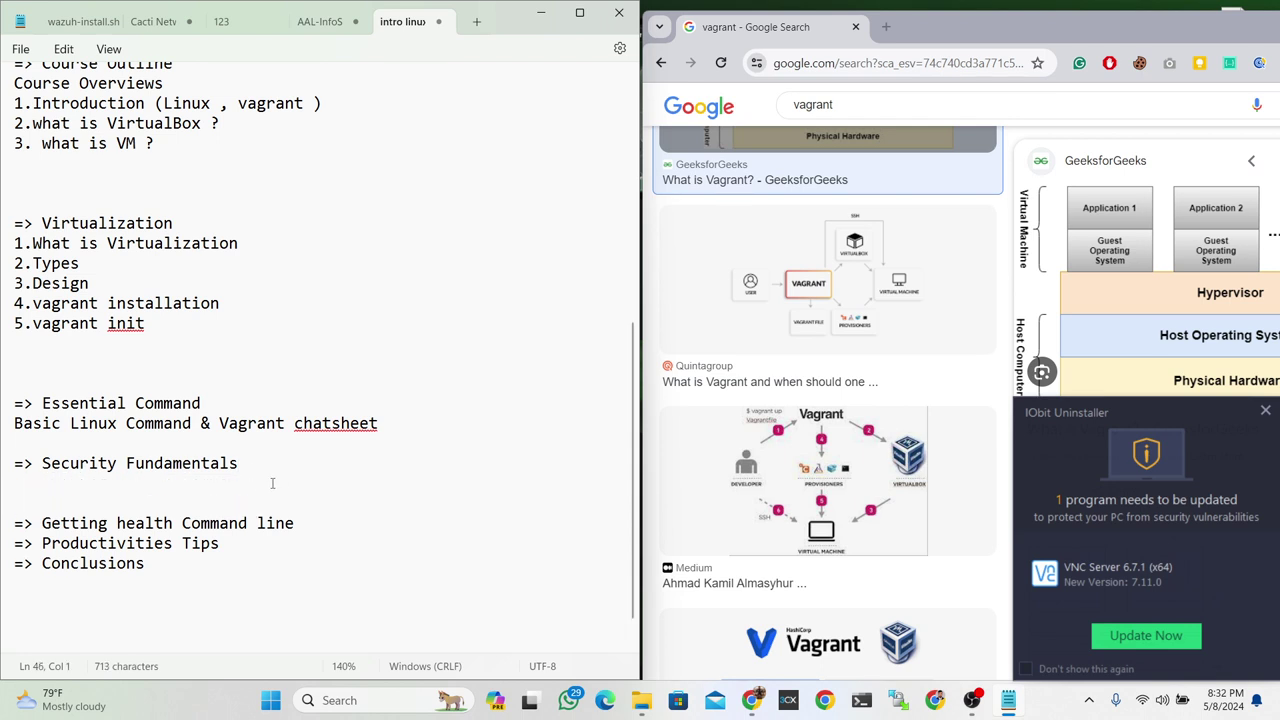
text(1.)
text(l)
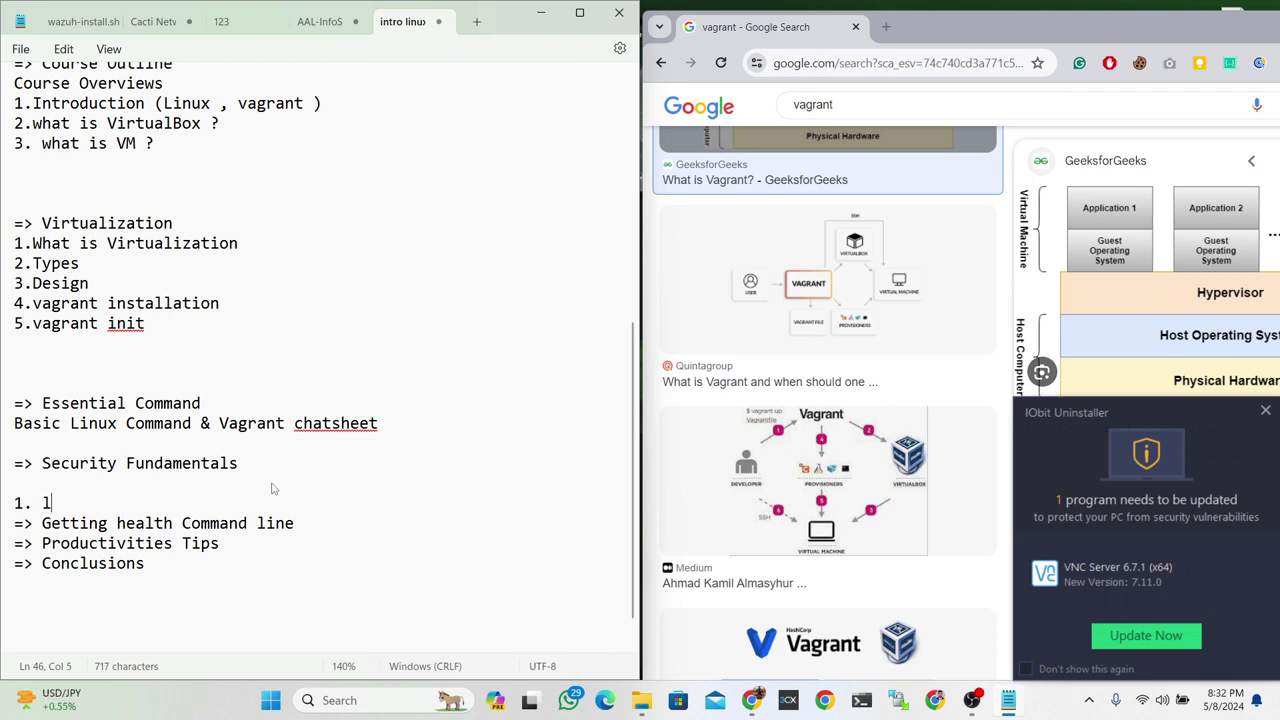
text(inux s)
text(ecuroty)
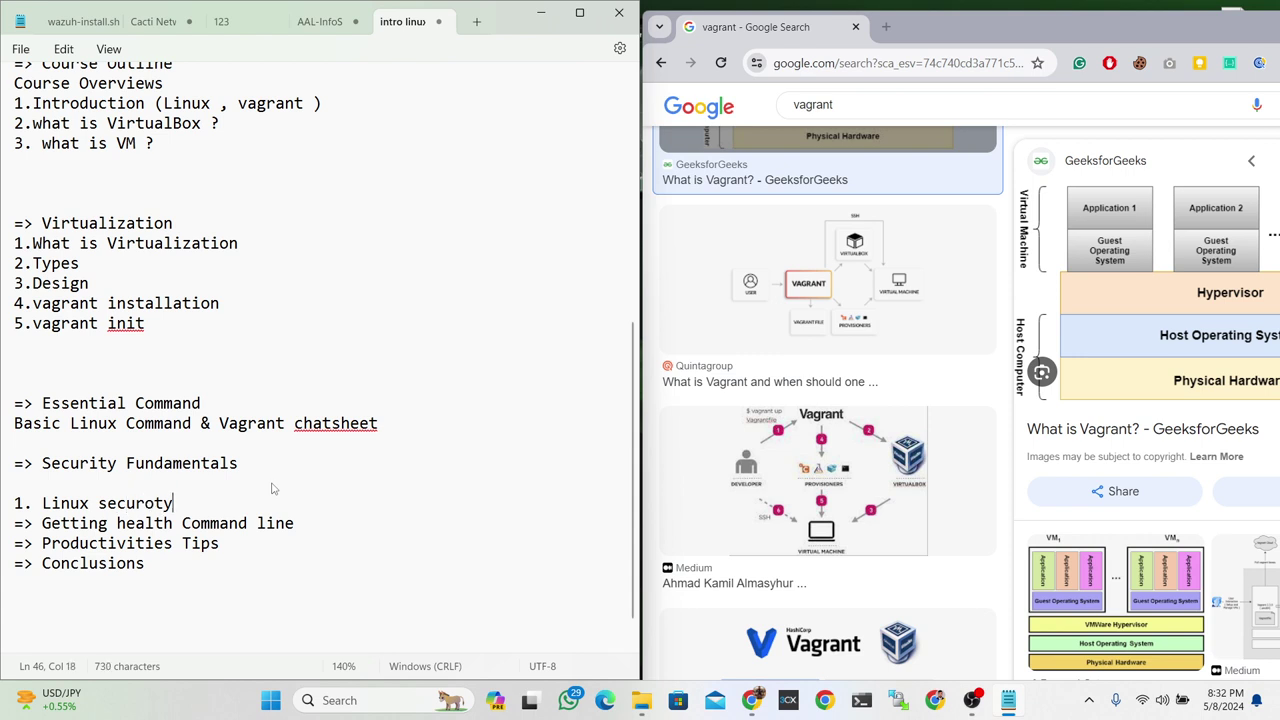
key(BackSpace)
key(BackSpace)
key(BackSpace)
text(urr)
text(ity)
key(Return)
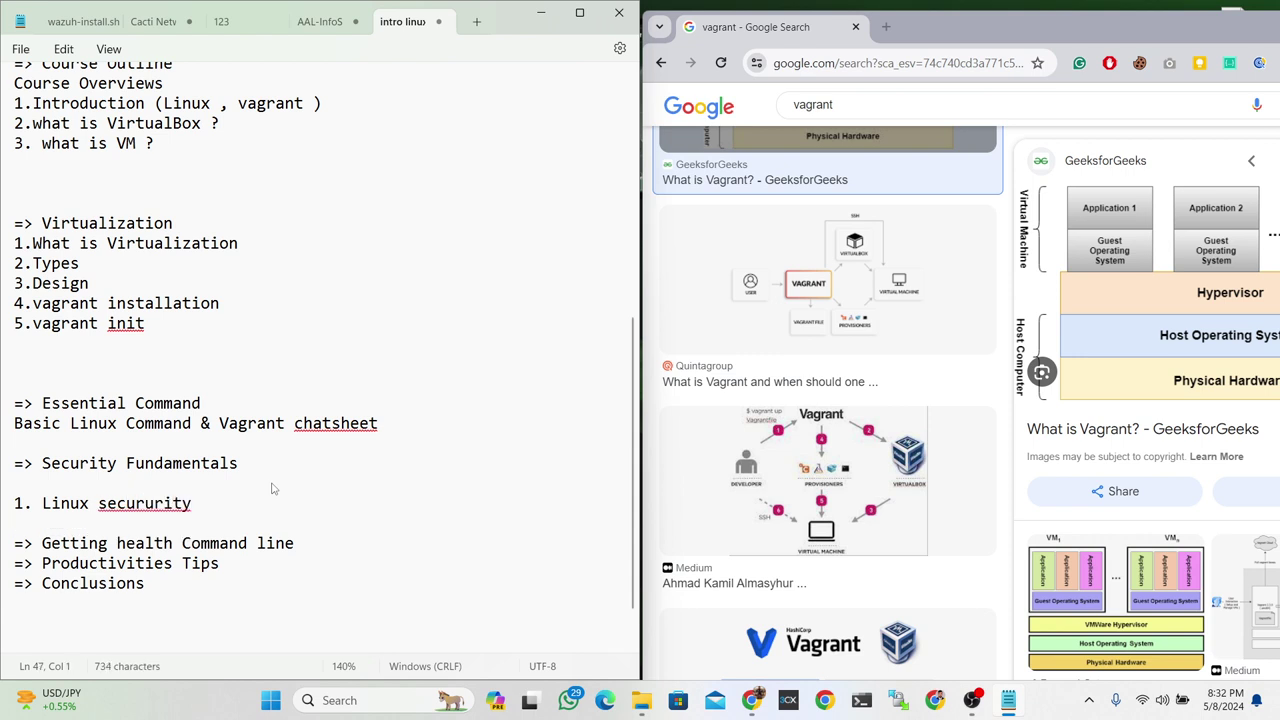
click(197, 505)
key(BackSpace)
key(BackSpace)
key(BackSpace)
key(BackSpace)
key(BackSpace)
key(BackSpace)
key(BackSpace)
text(urity)
key(Return)
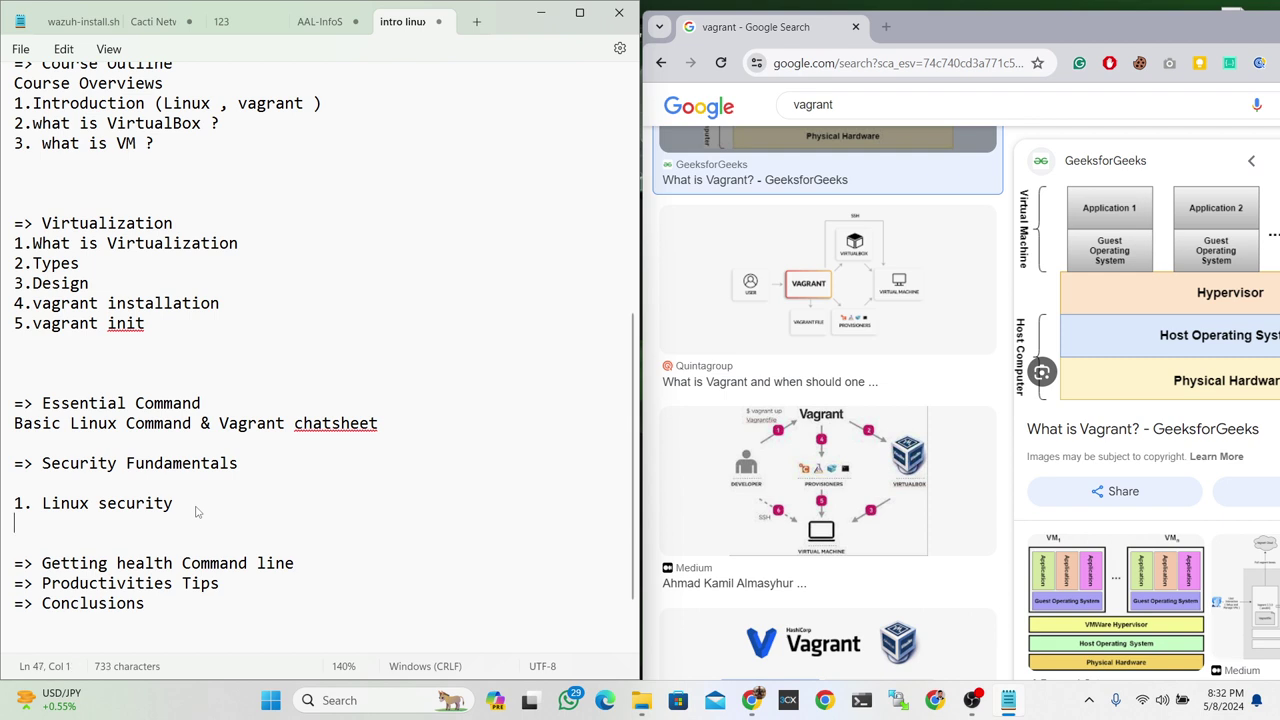
- Add '2.sudo vs su' and '3. Permission', correcting 'Permisson' via spelling suggestions
text(2.)
text(sudo )
text(vs )
text(sud)
key(BackSpace)
key(Return)
text(3. )
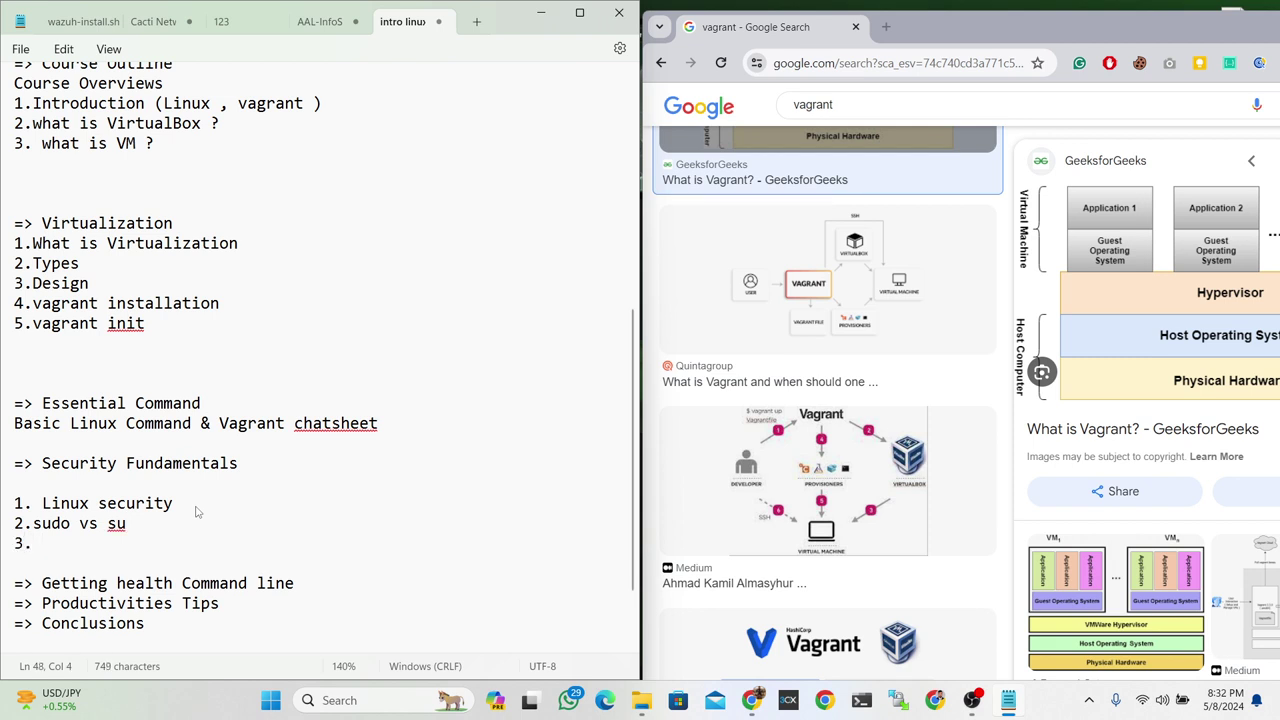
text(Per)
text(misson)
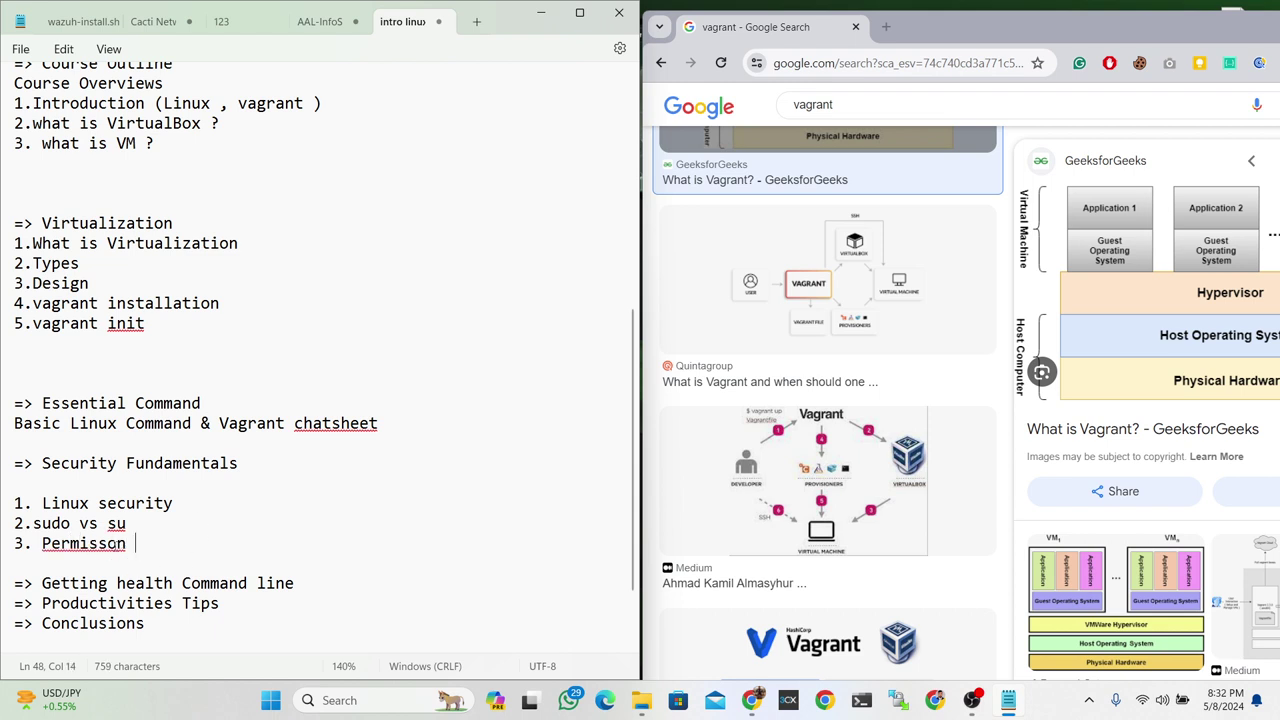
right_click(117, 545)
mouse_move(198, 168)
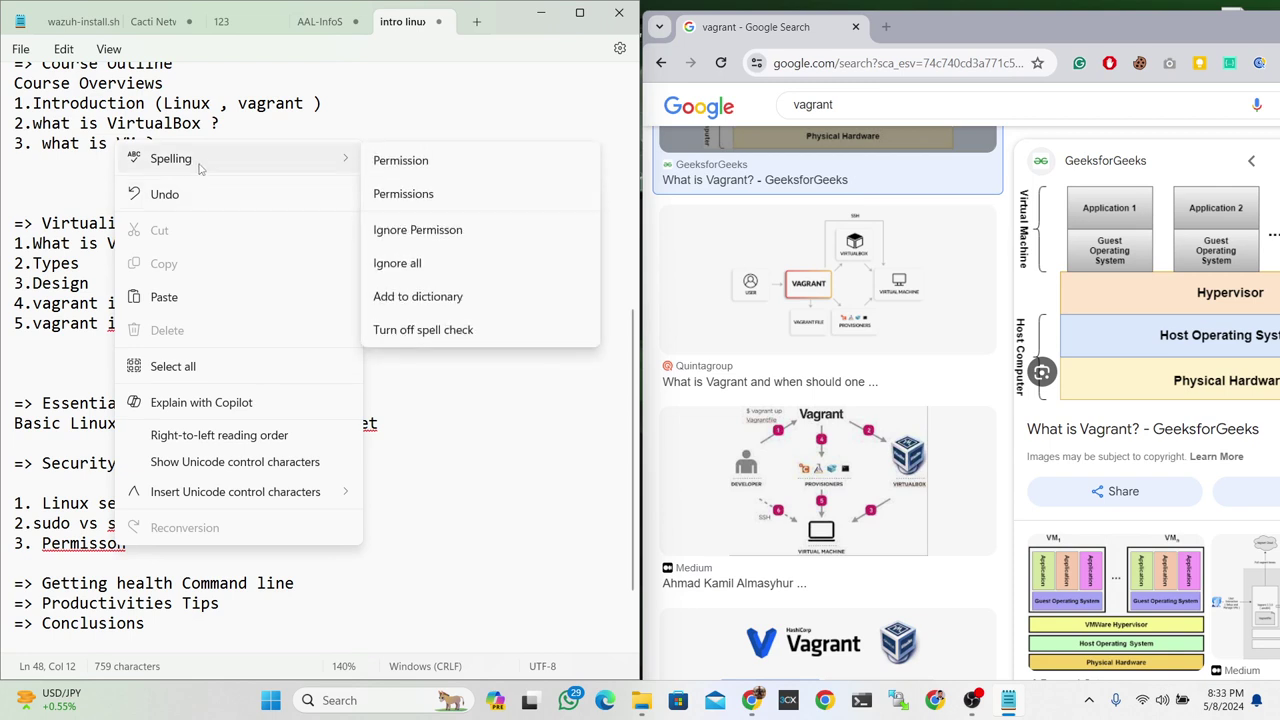
click(400, 160)
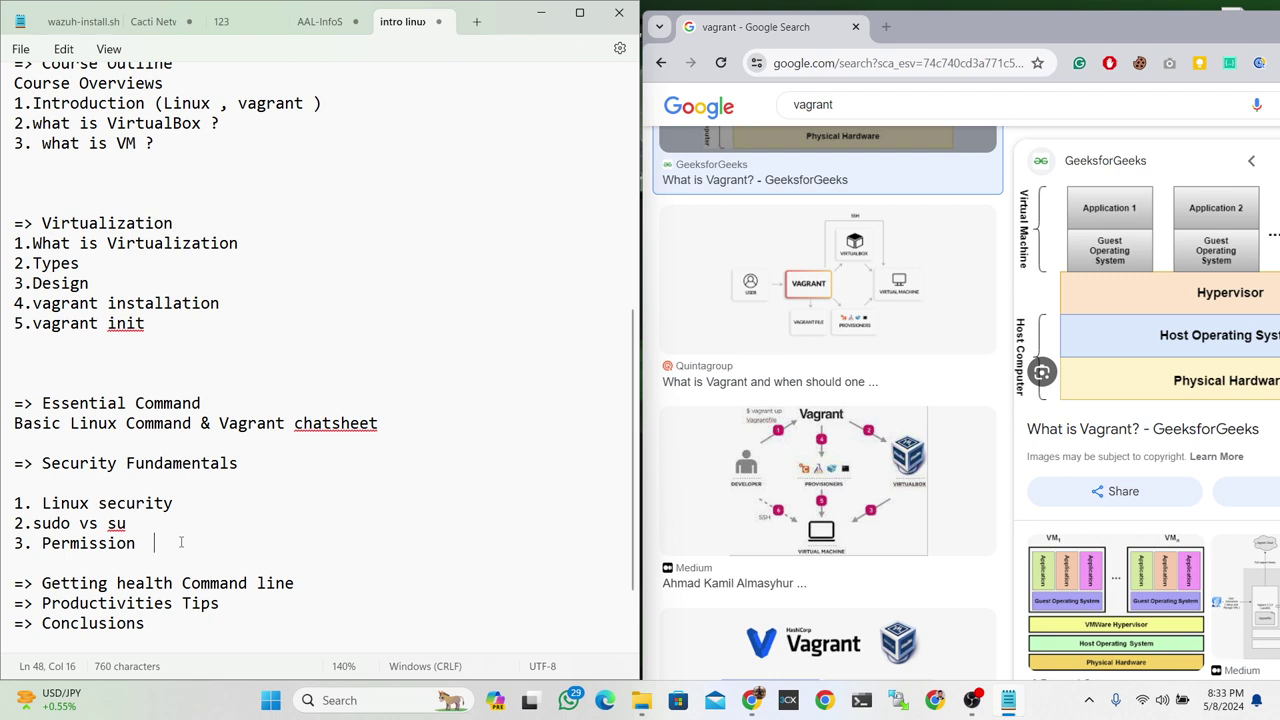
- Add item '4. permission with chmod' followed by a new line
key(Return)
text(4)
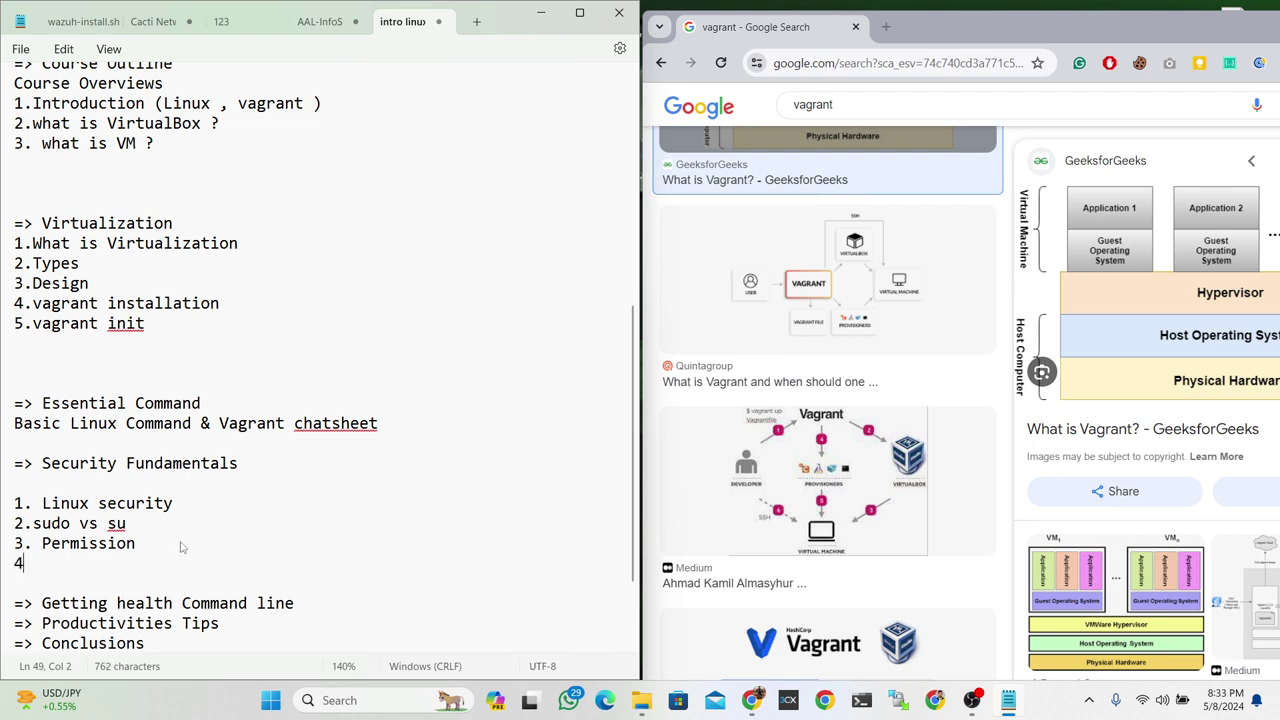
text(. perm)
text(iss)
text(ion wi)
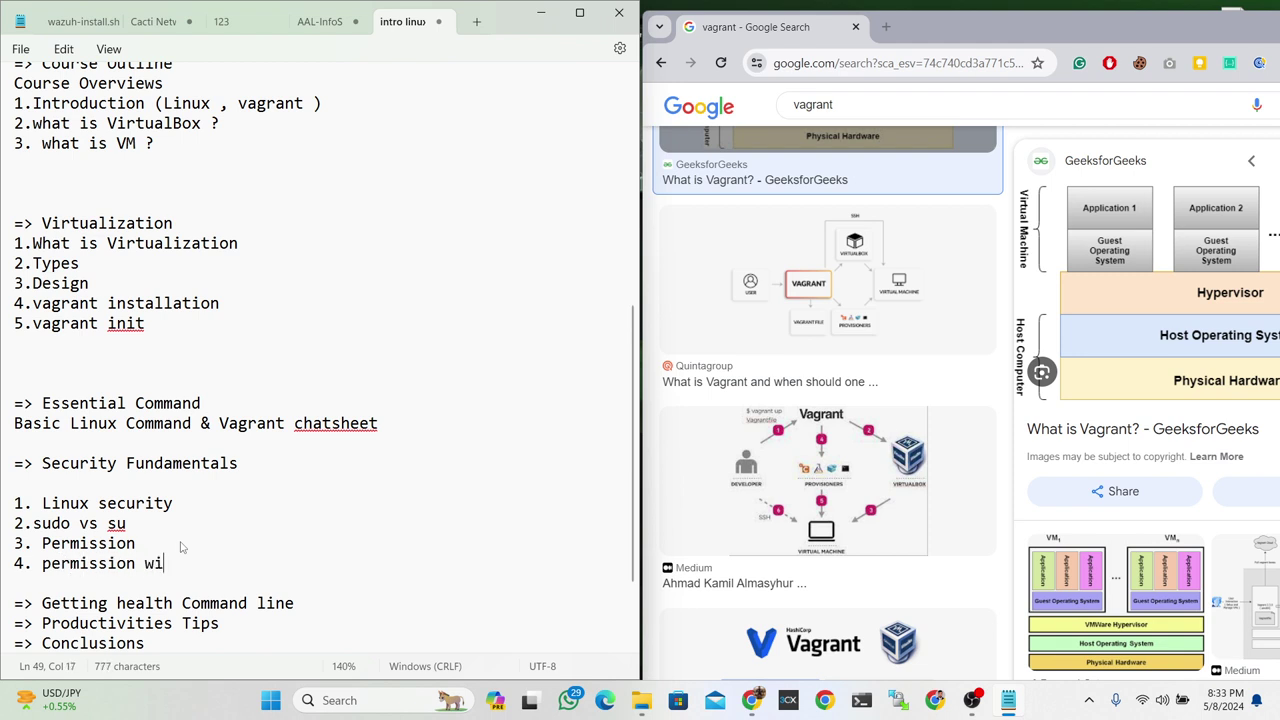
text(th ch)
text(mod)
key(Return)
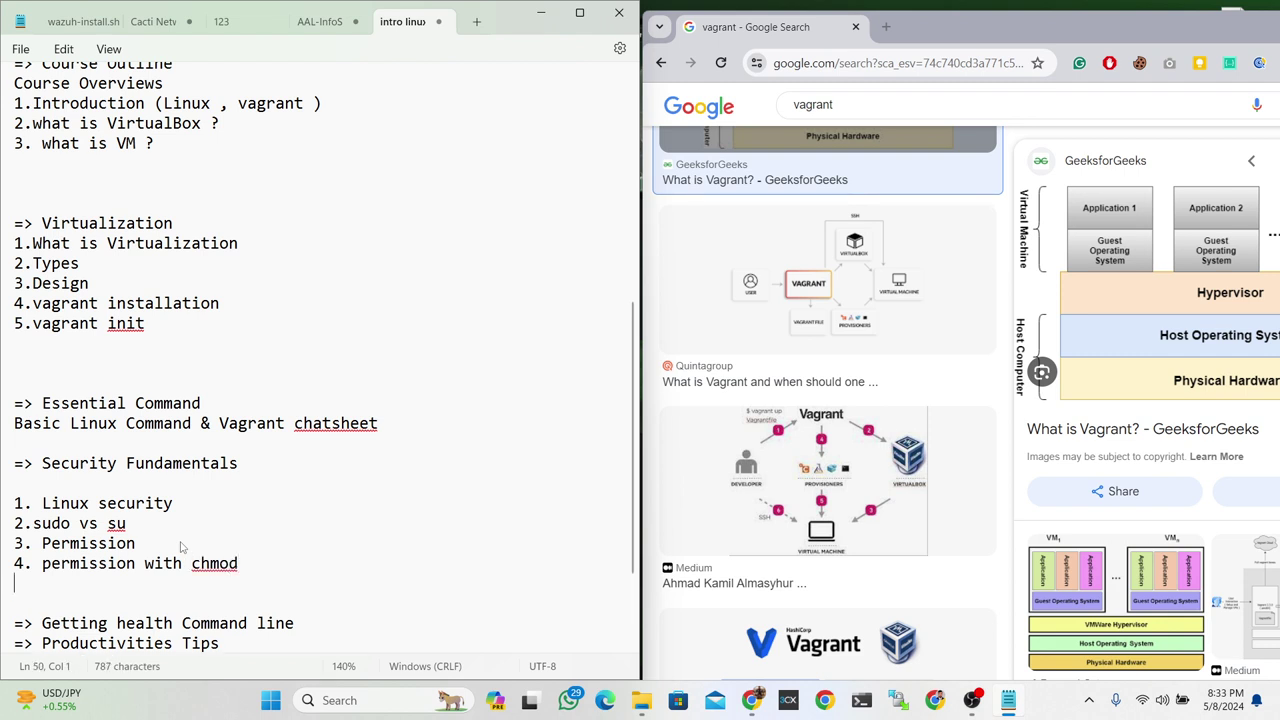
scroll(182, 547, down, 2)
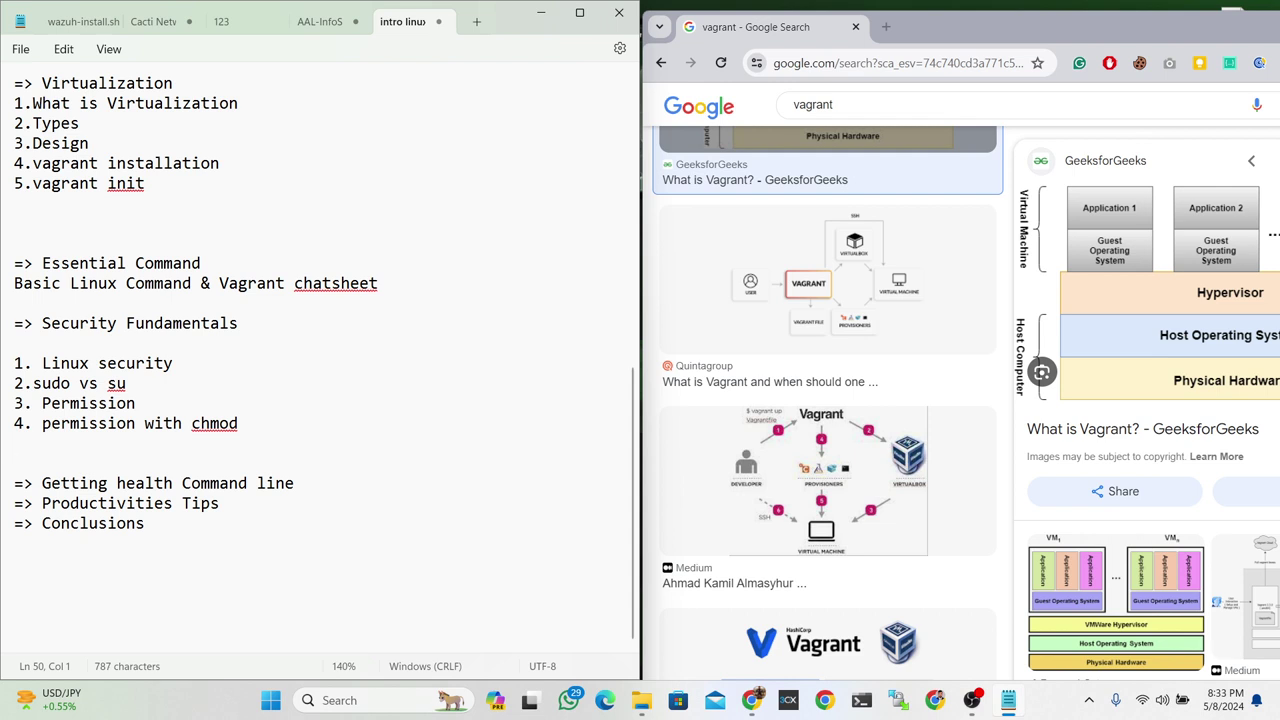
- Add the line 'vgrant code and vagrant cloude' under the Getting health Command line heading
click(153, 483)
click(302, 483)
key(Return)
key(Return)
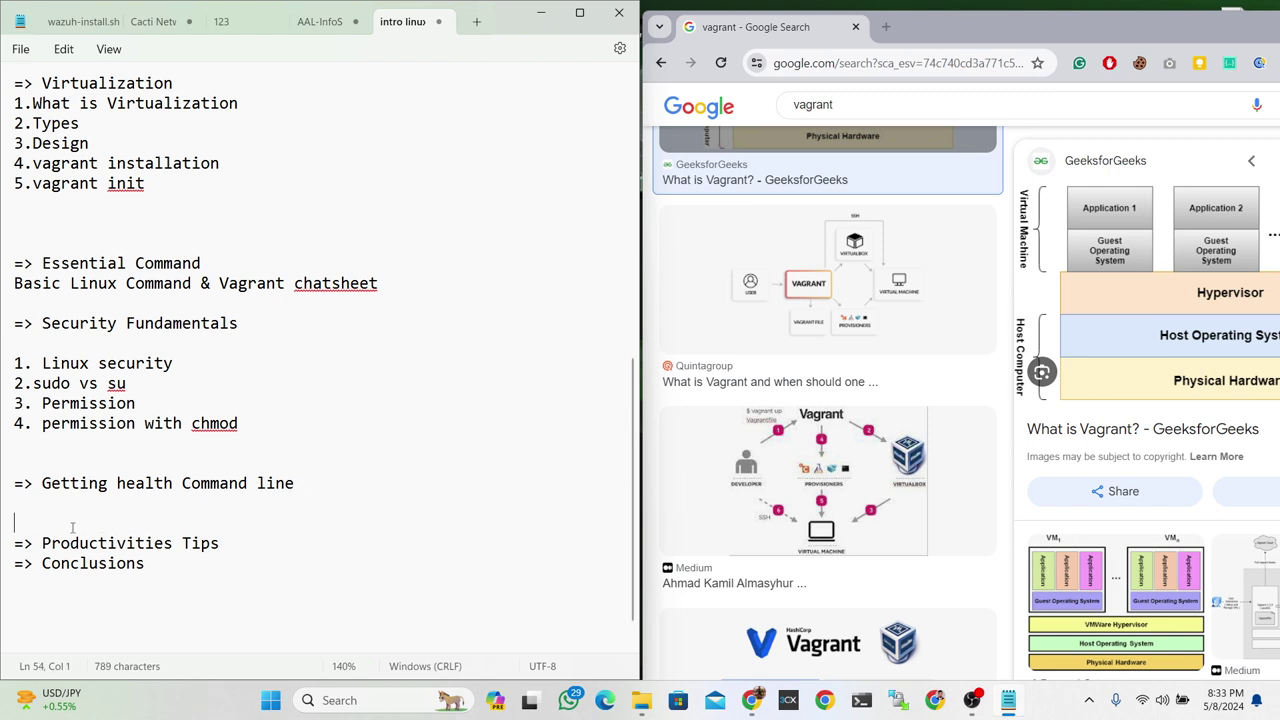
click(63, 507)
text(v)
text(grant )
text(code )
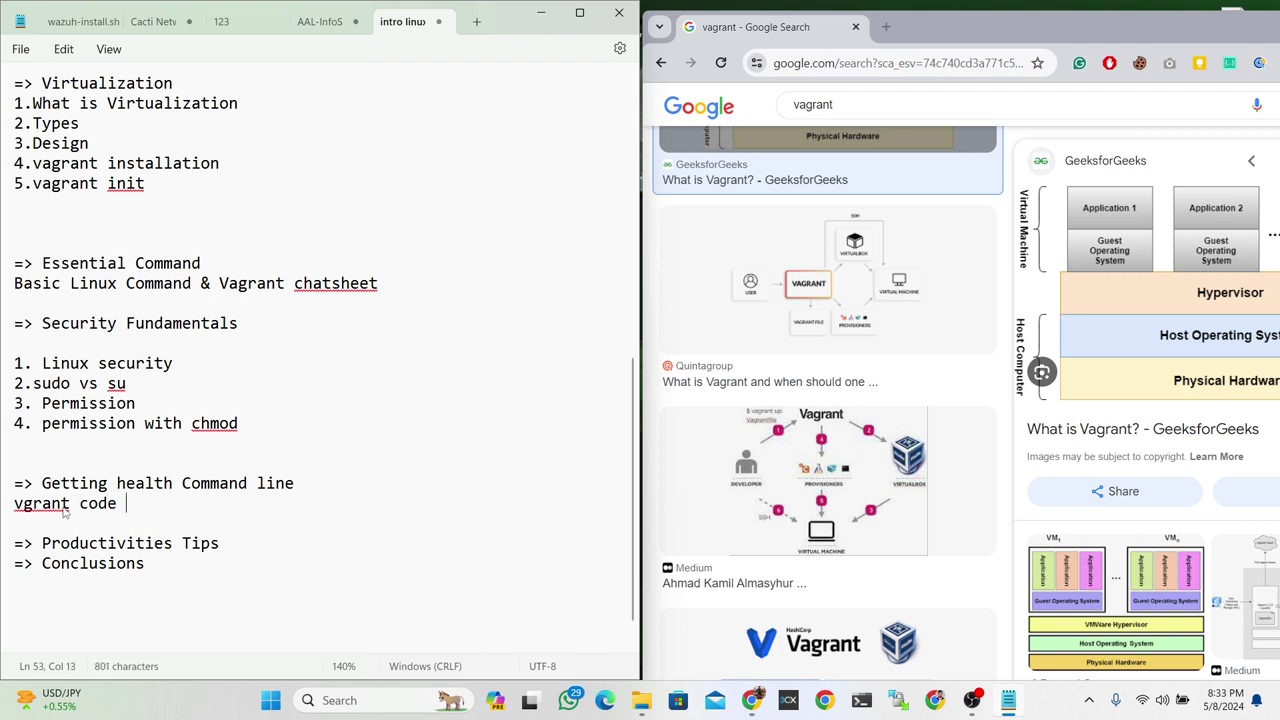
text(and )
text(vagrant )
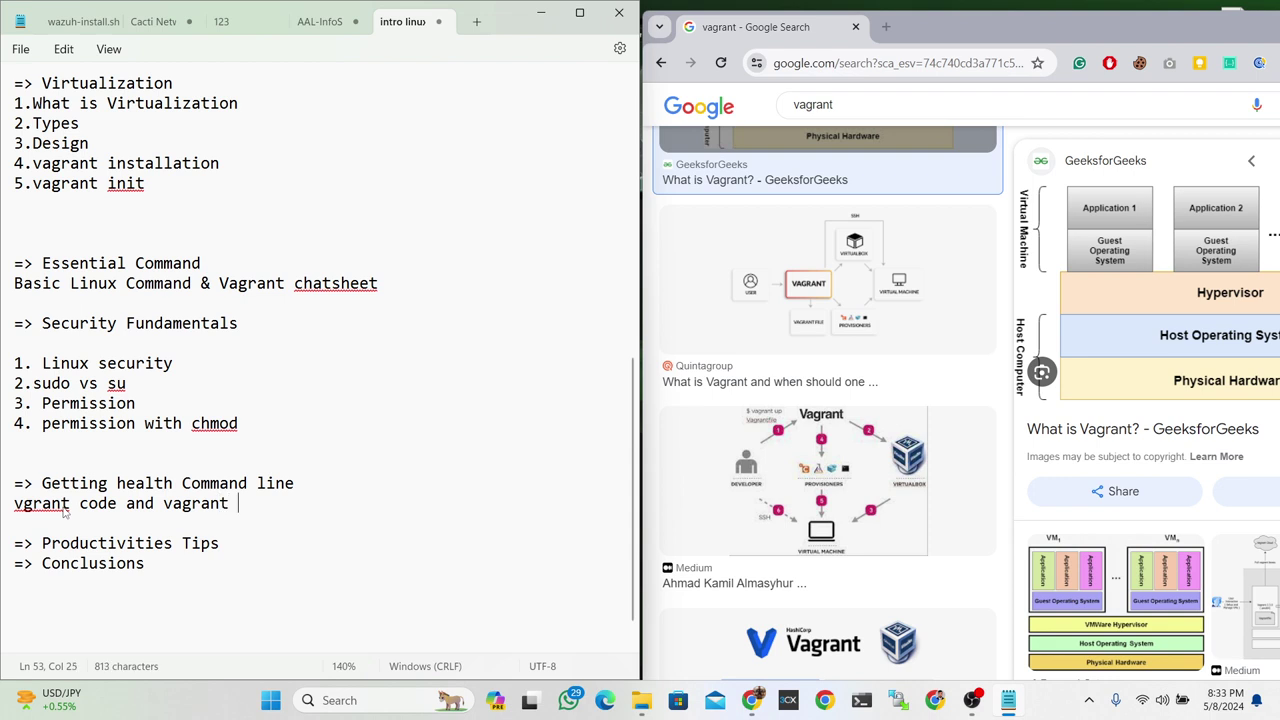
text(cloude)
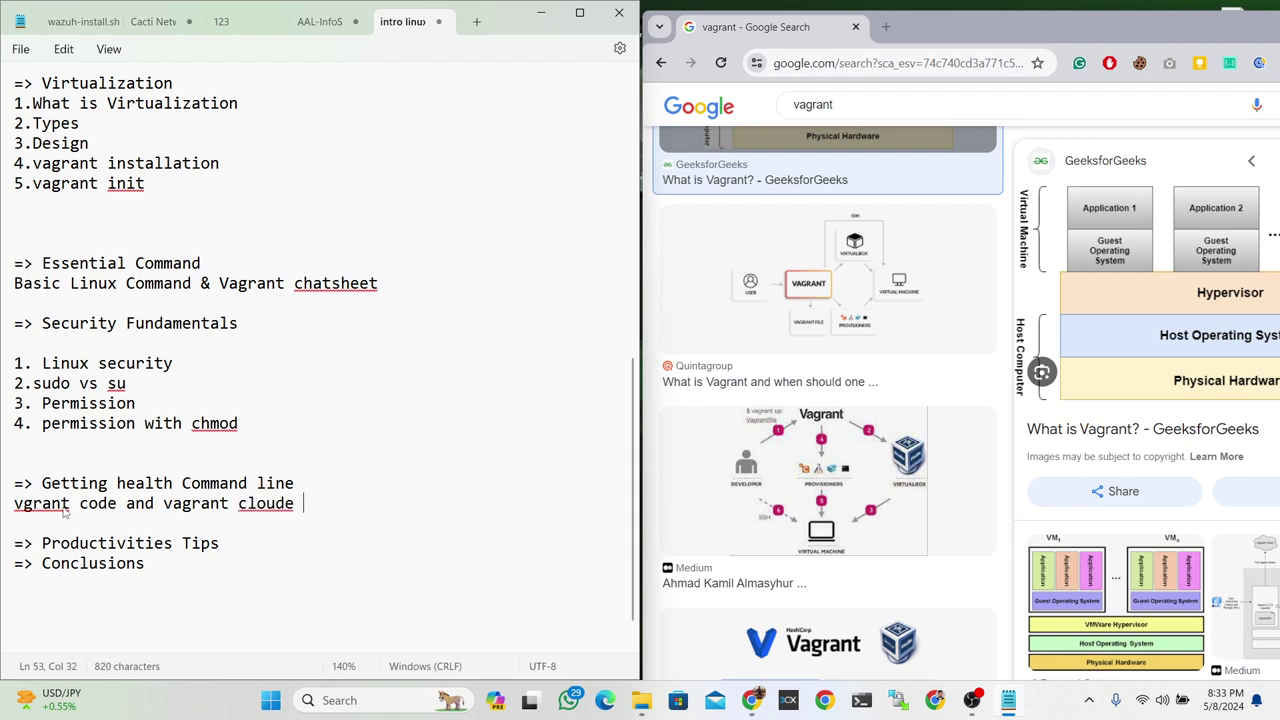
- Correct 'vgrant' to 'vagrant' and 'cloude' to 'cloud' using spelling suggestions
right_click(28, 507)
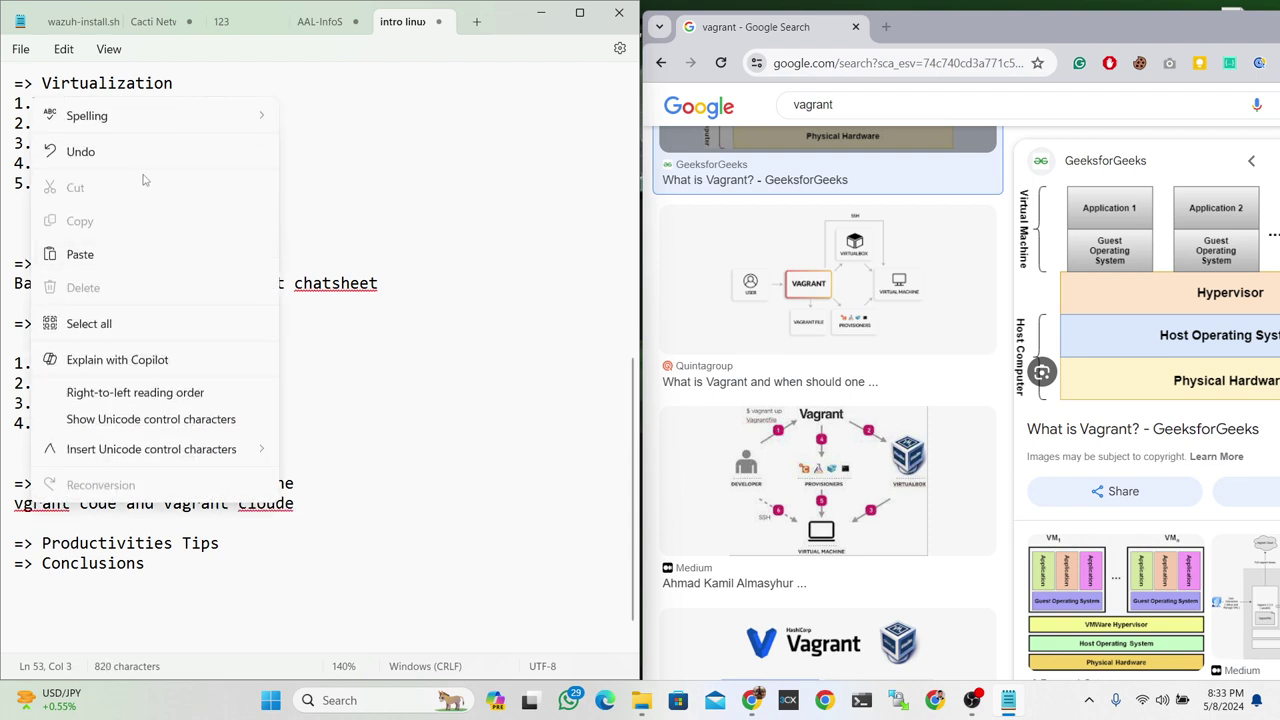
mouse_move(134, 119)
click(292, 118)
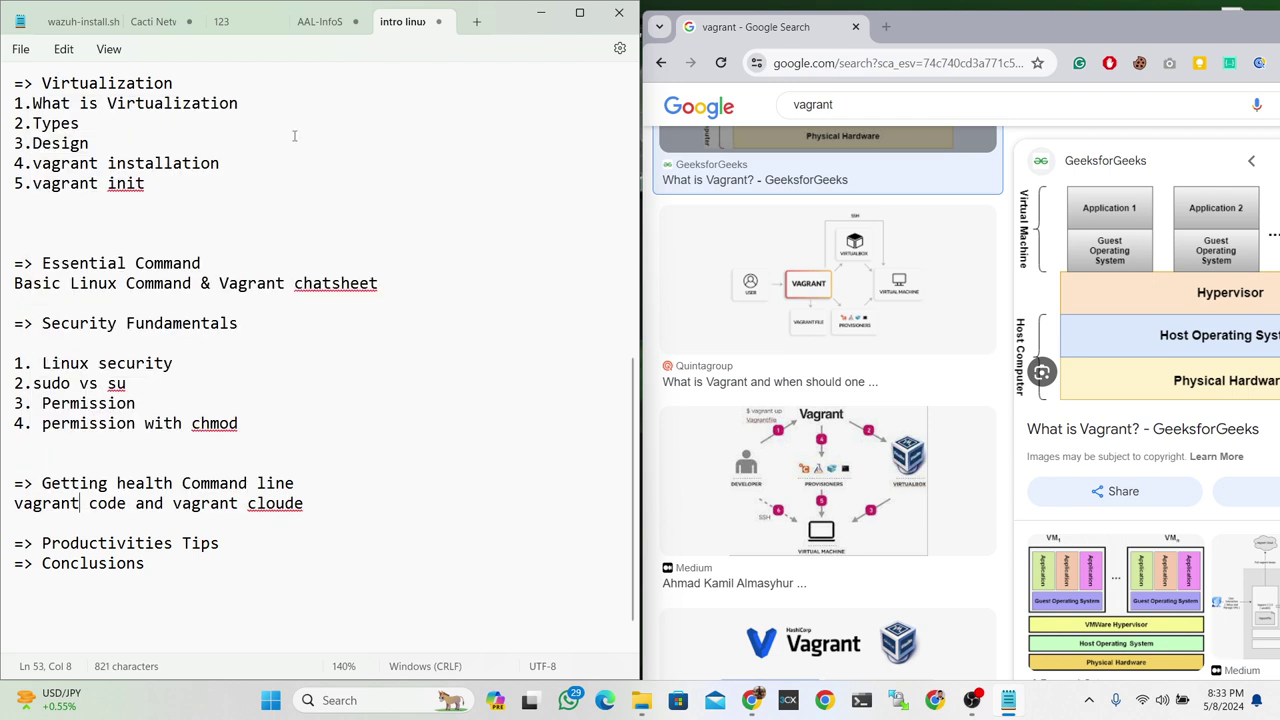
right_click(272, 504)
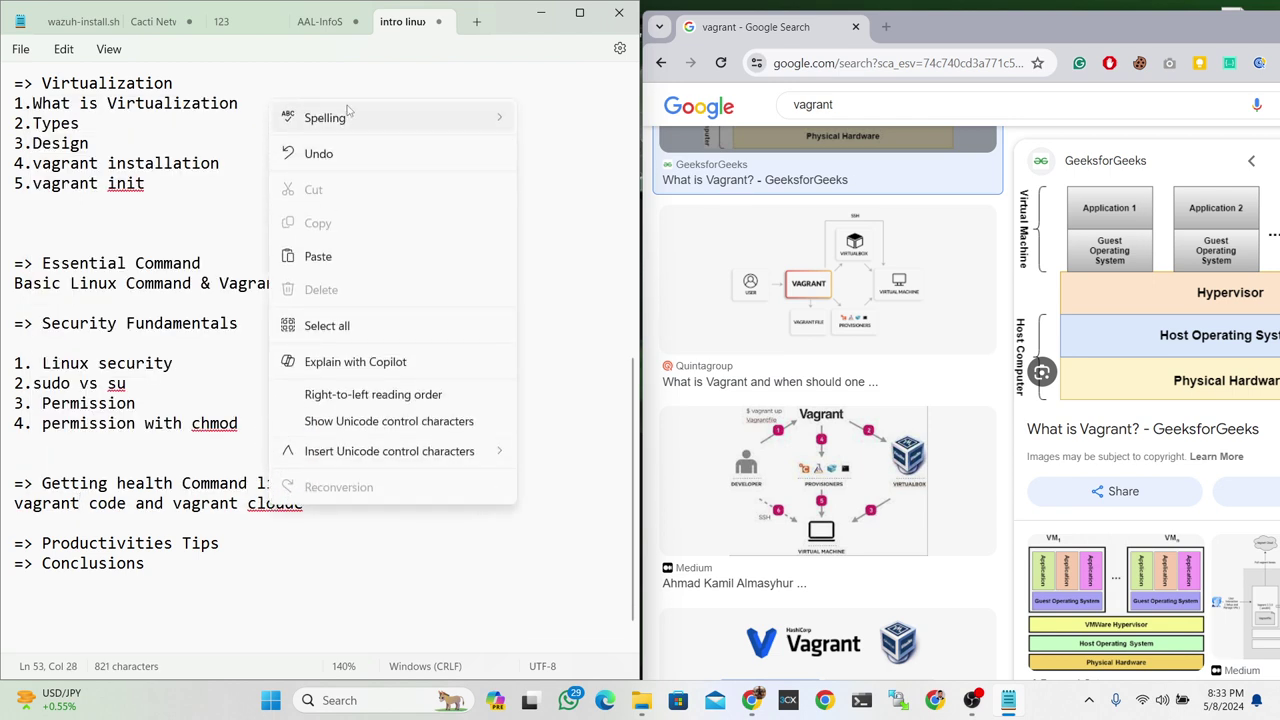
mouse_move(323, 118)
click(545, 153)
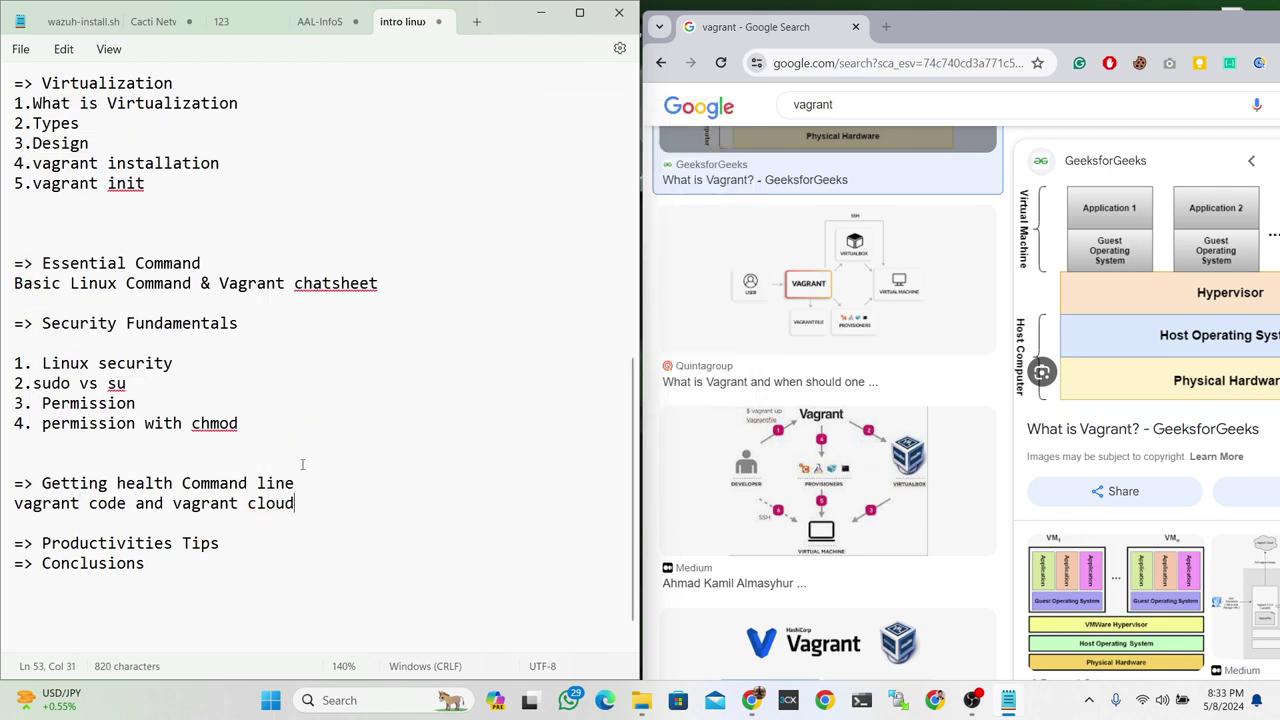
click(236, 553)
- Add blank lines after '=> Conclusions' and scroll back up to Course Content
click(178, 569)
key(Return)
key(Return)
scroll(357, 491, up, 6)
scroll(355, 492, down, 7)
scroll(355, 492, down, 2)
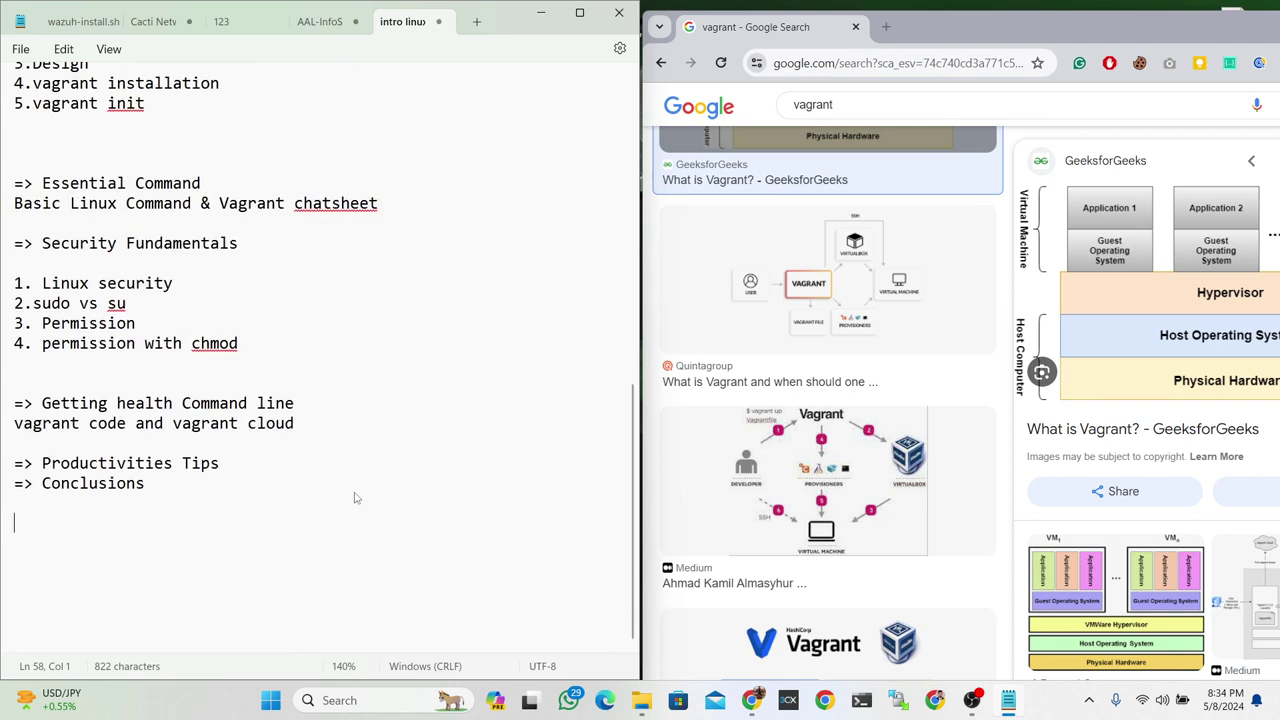
scroll(360, 490, up, 3)
scroll(370, 475, up, 4)
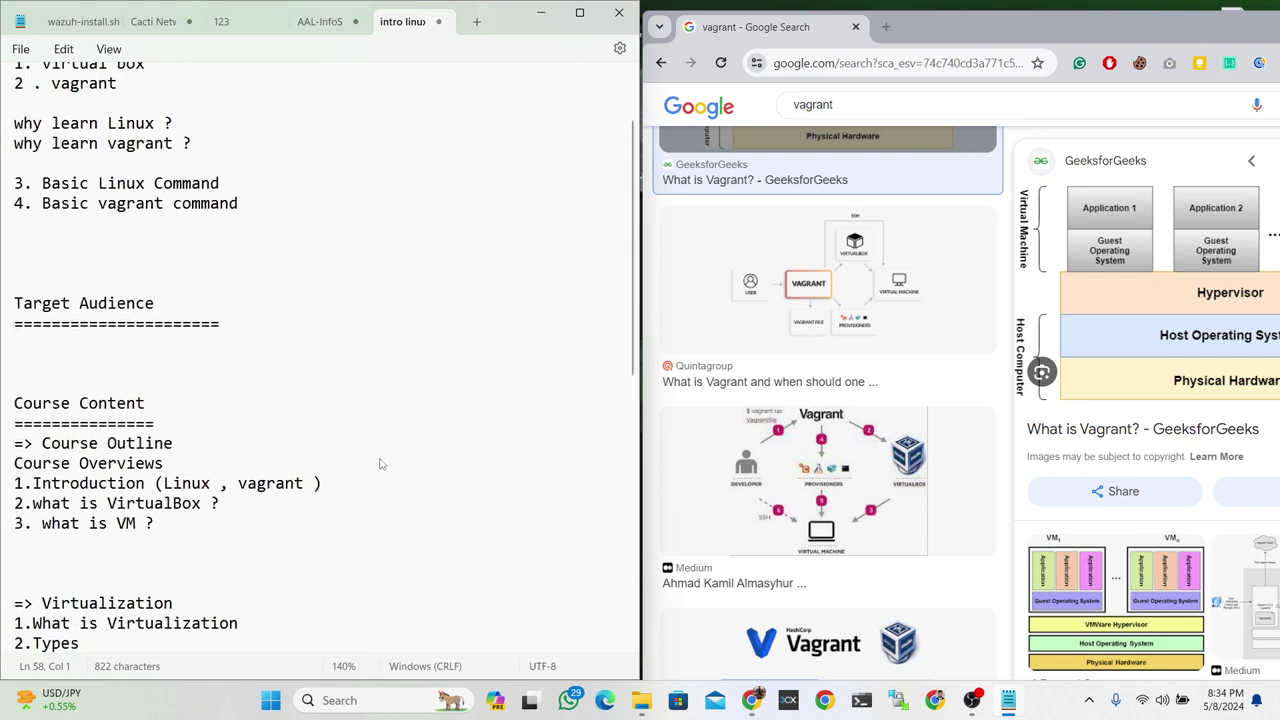
scroll(375, 465, down, 1)
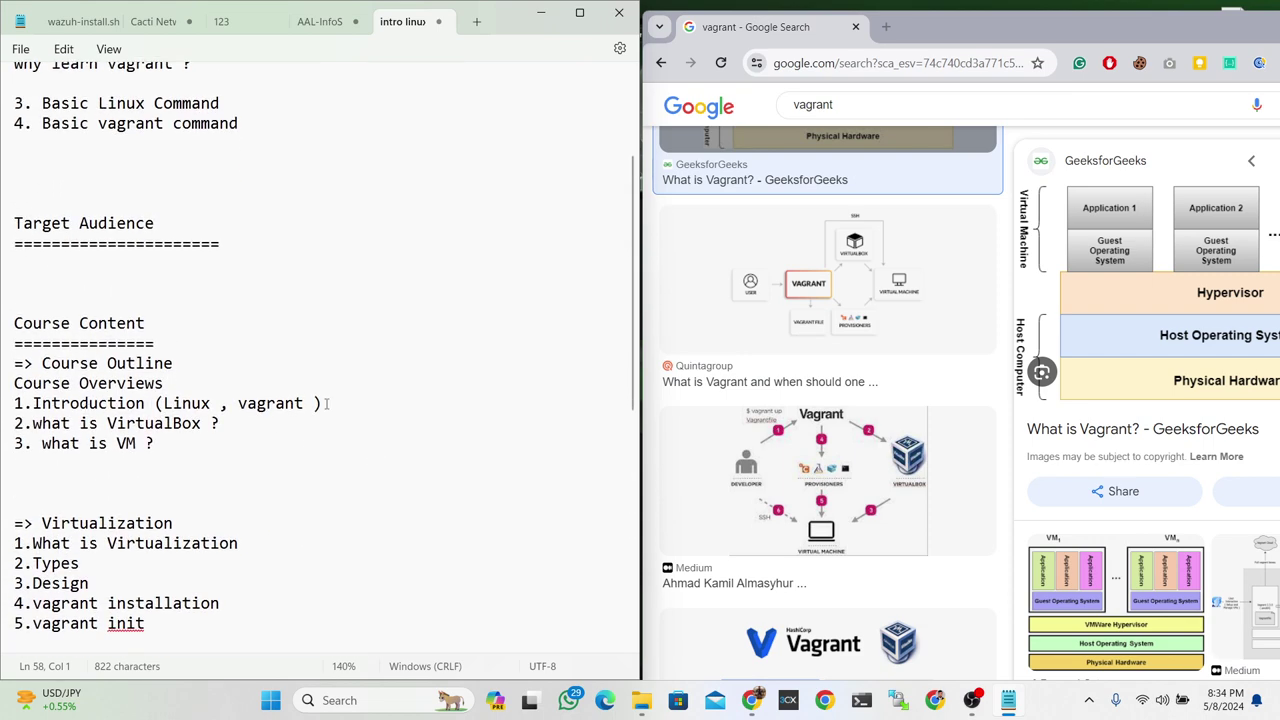
- Select the three Course Overviews items for review, then clear the selection
drag(11, 420, 8, 403)
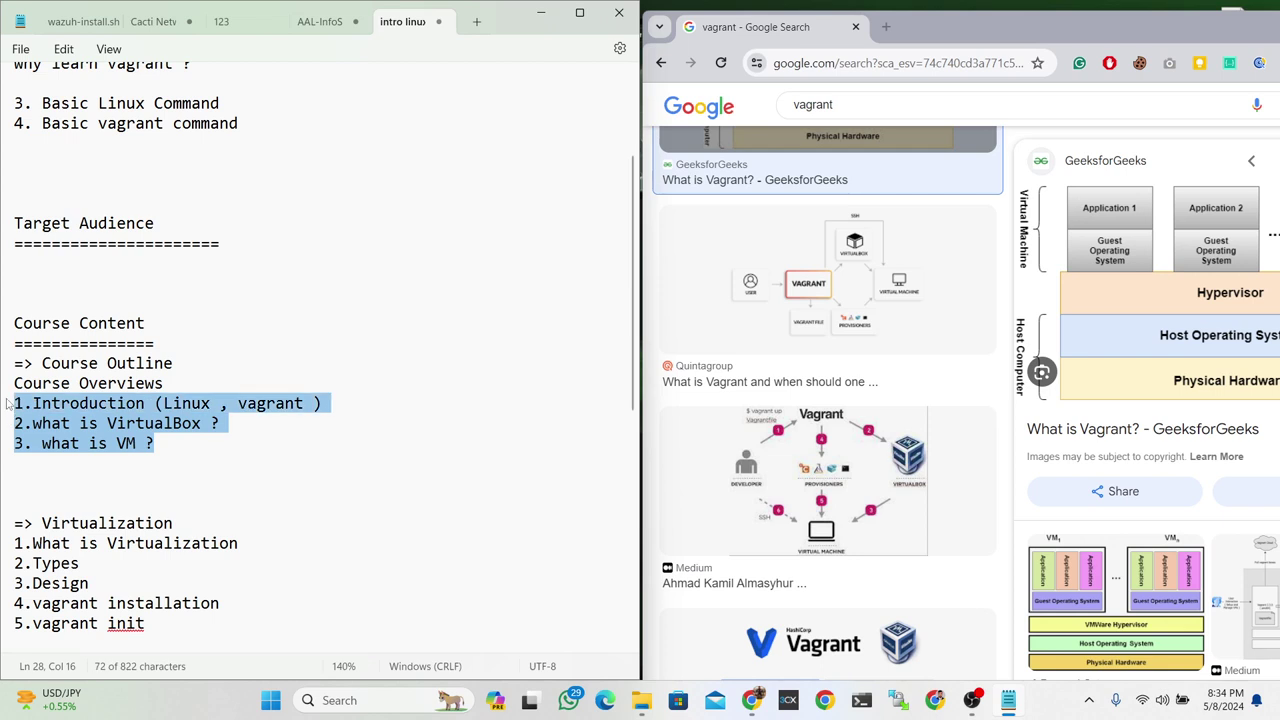
drag(170, 466, 8, 403)
drag(175, 466, 3, 410)
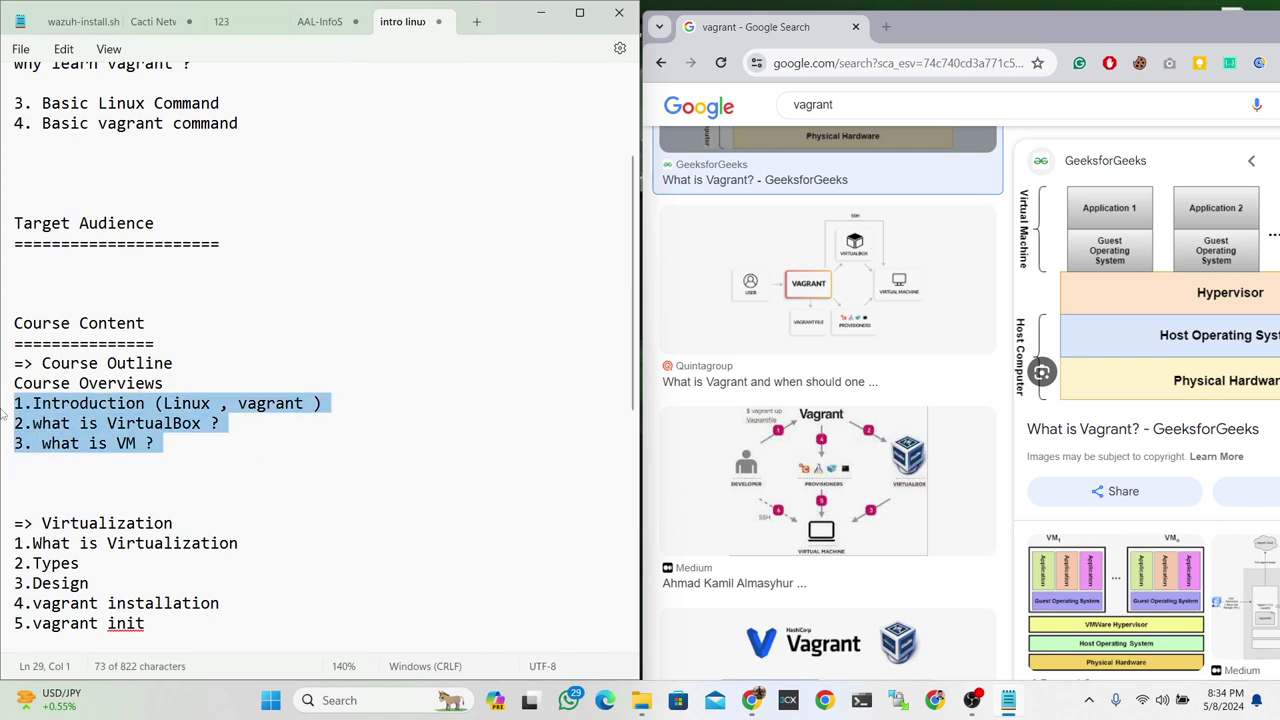
click(152, 448)
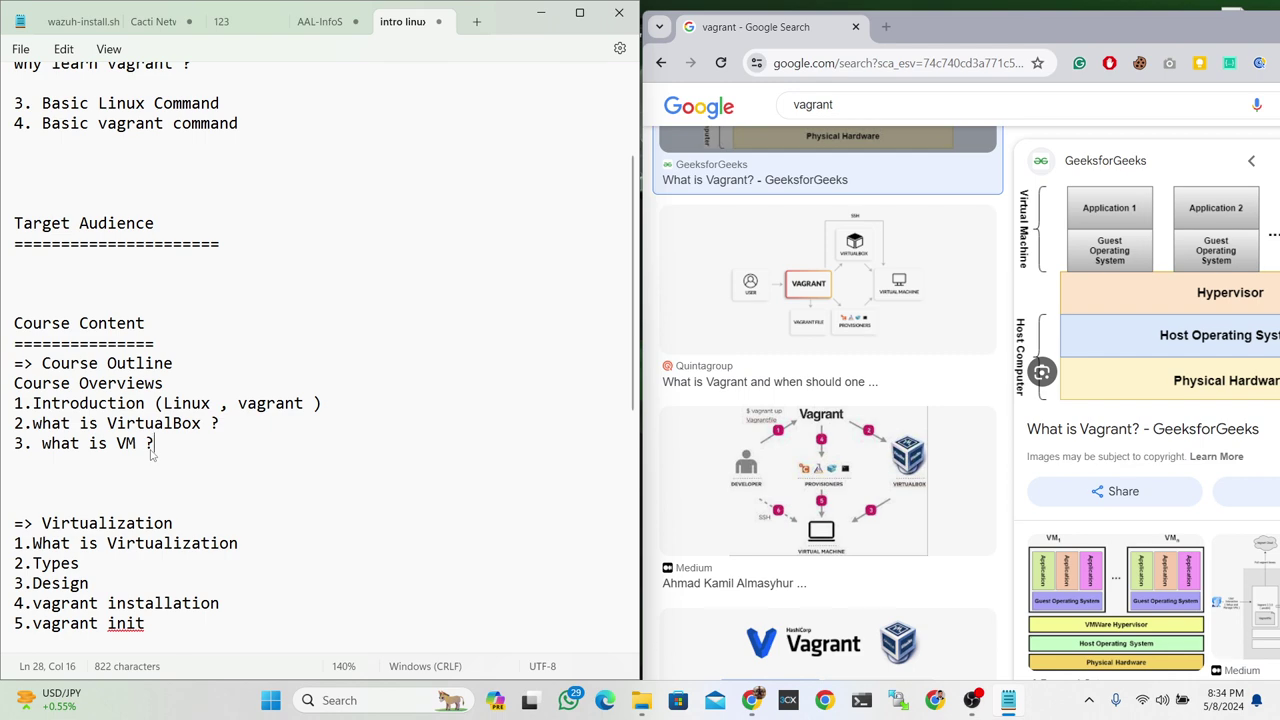